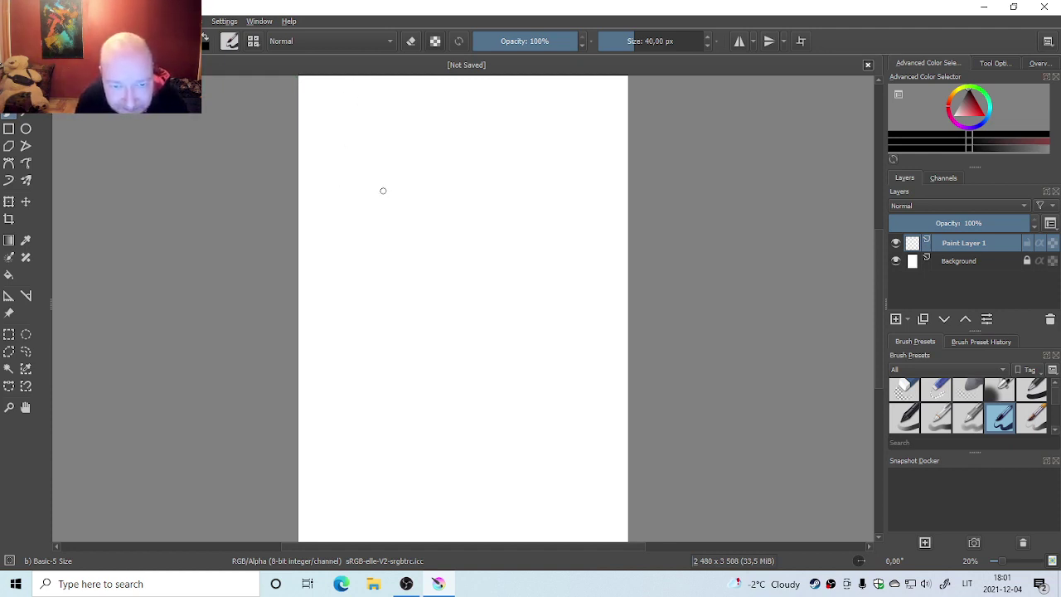
Draw a cartoon face with half-closed eyes, an angular nose and a wide grin showing two teeth on the page's upper half
mouse_move(360, 207)
mouse_down()
mouse_move(445, 202)
mouse_move(423, 204)
mouse_up()
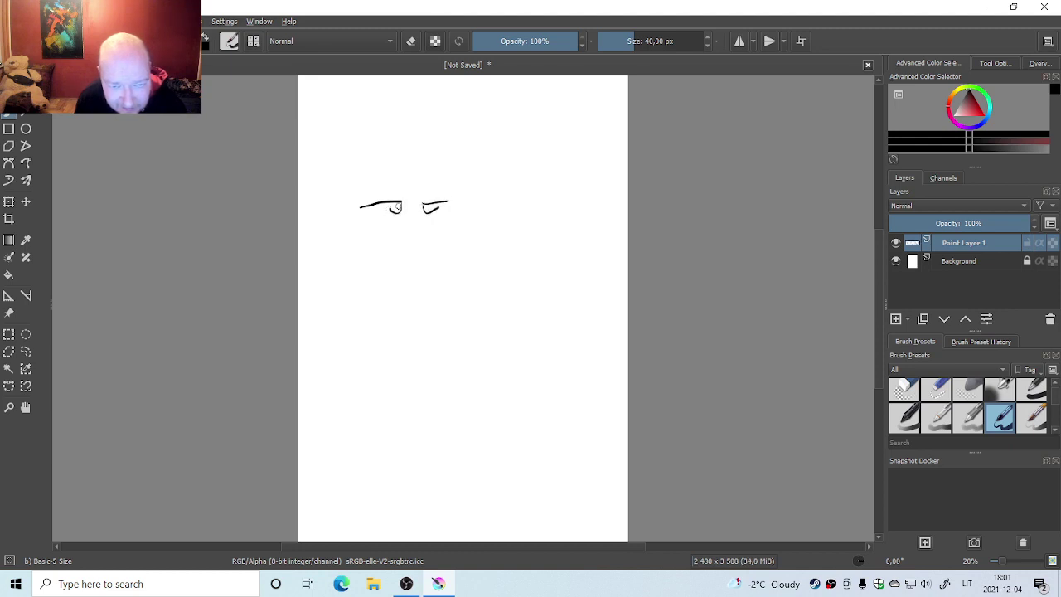
click(427, 207)
mouse_move(407, 220)
mouse_down()
mouse_move(393, 246)
mouse_move(430, 242)
mouse_up()
mouse_move(366, 267)
mouse_down()
mouse_move(428, 265)
mouse_move(452, 249)
mouse_move(443, 263)
mouse_move(370, 282)
mouse_up()
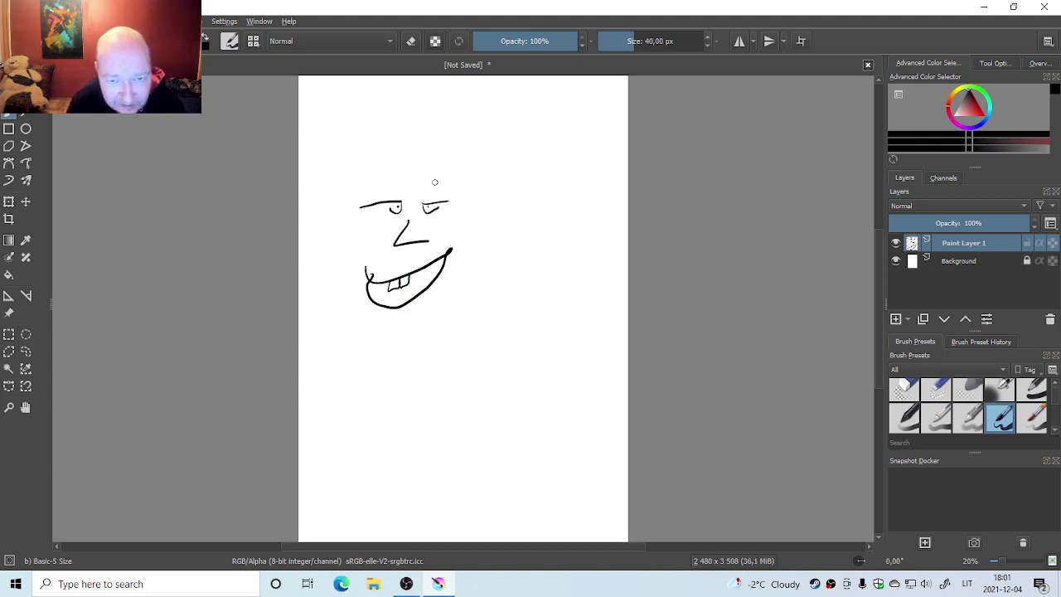
Outline the character's head with two curved, double-lined tufts above the forehead, a broad jaw and a small ear
drag(434, 173, 498, 157)
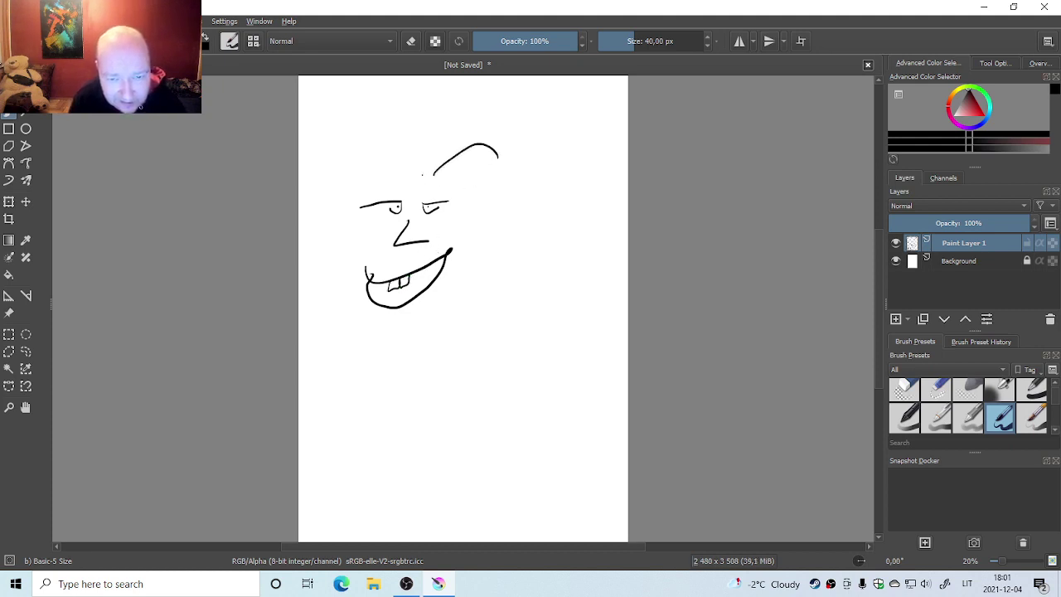
mouse_move(423, 174)
mouse_down()
mouse_move(394, 129)
mouse_move(341, 155)
mouse_up()
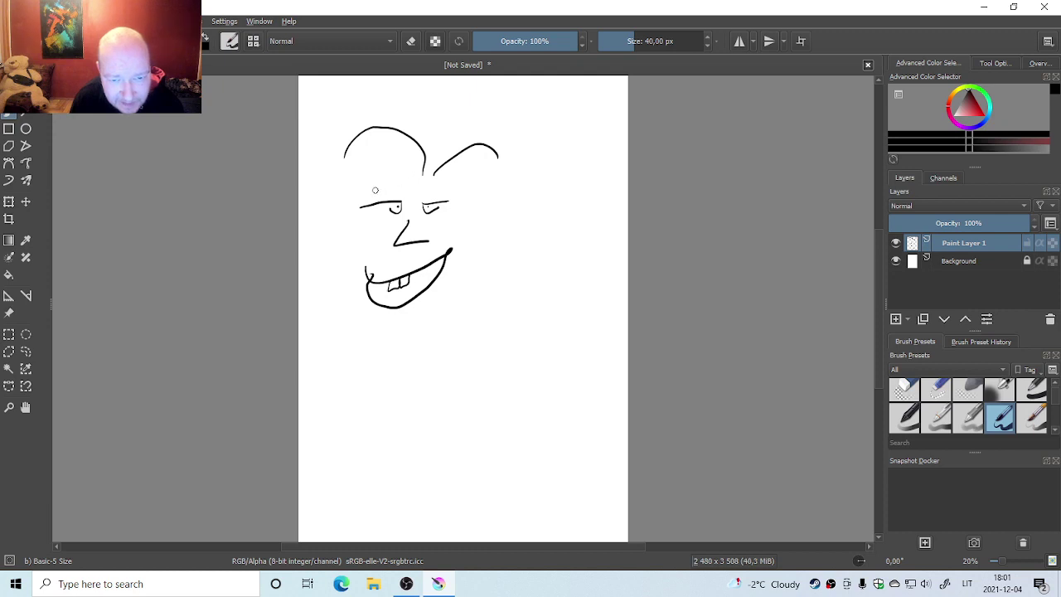
mouse_move(397, 180)
mouse_down()
mouse_move(461, 177)
mouse_move(456, 164)
mouse_up()
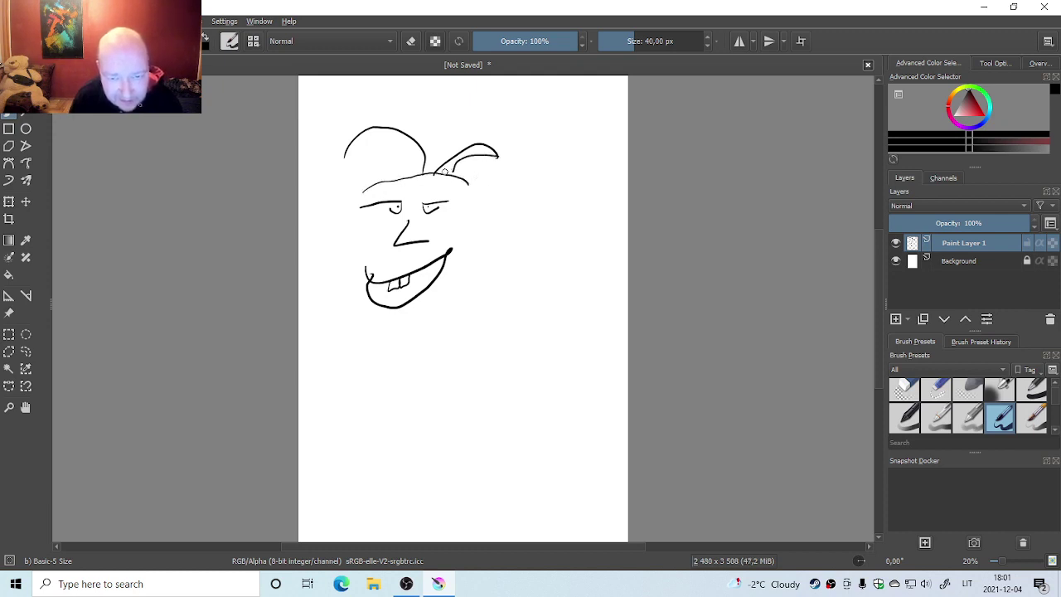
mouse_move(346, 161)
mouse_down()
mouse_move(383, 151)
mouse_move(413, 173)
mouse_up()
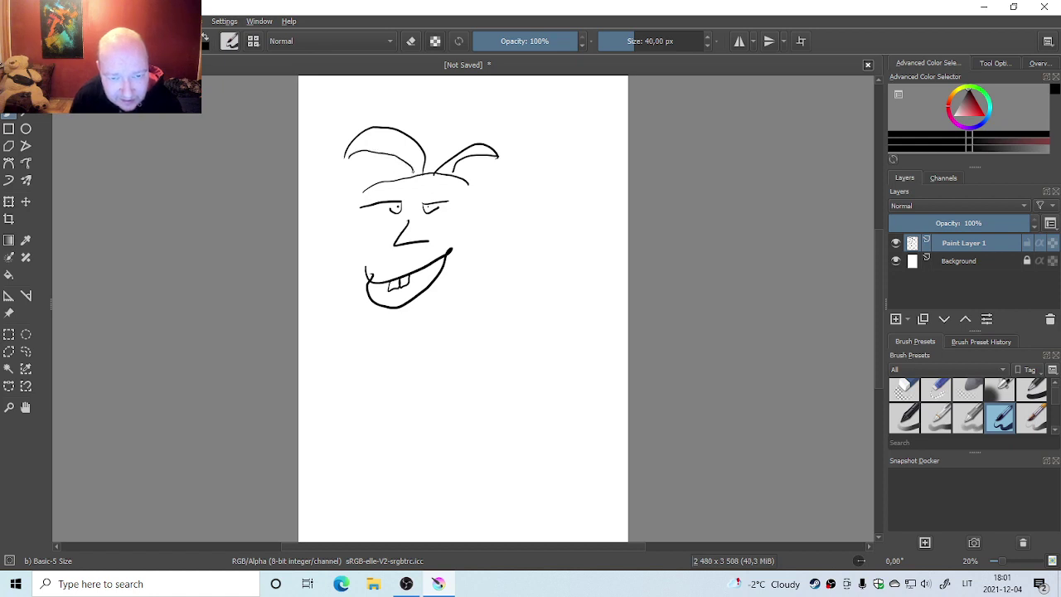
mouse_move(471, 223)
mouse_down()
mouse_move(441, 320)
mouse_move(386, 347)
mouse_move(342, 321)
mouse_move(355, 255)
mouse_up()
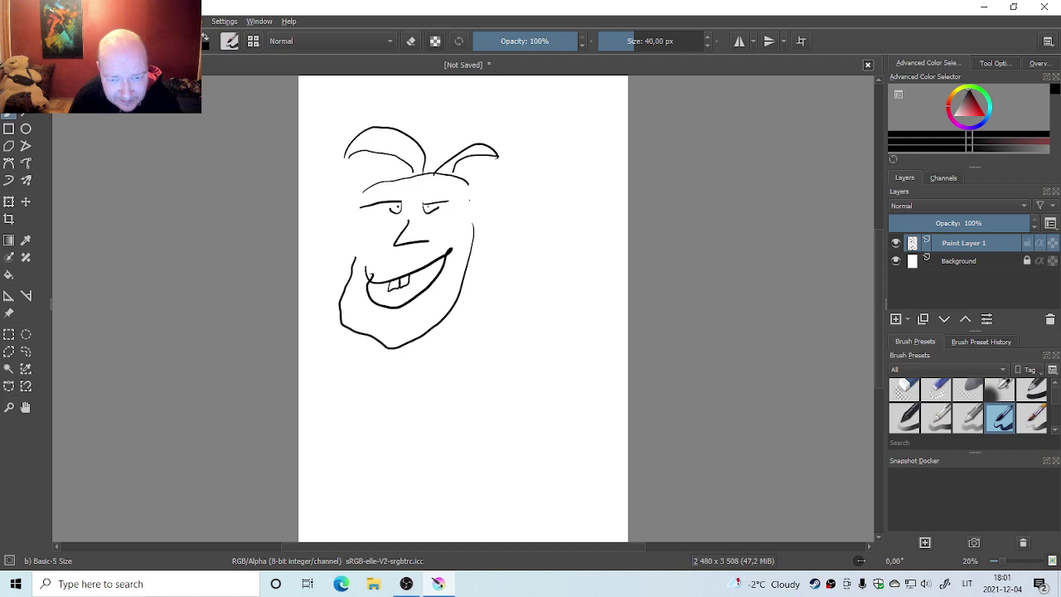
drag(469, 200, 487, 214)
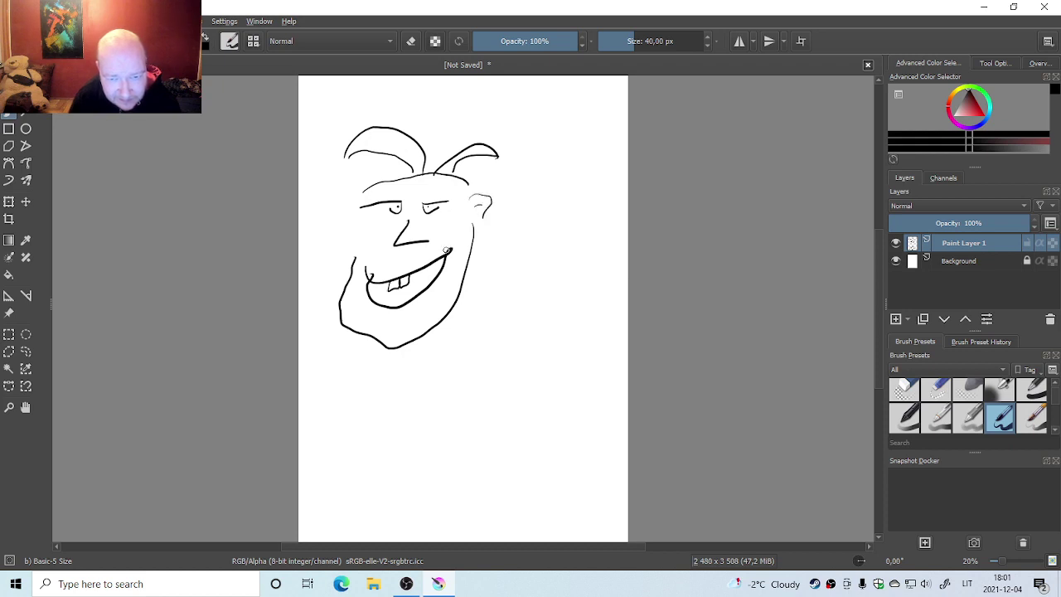
Draw the character's narrow body below the chin, with curved outer contours and two shorter inner arm lines
mouse_move(446, 319)
mouse_down()
mouse_move(448, 422)
mouse_move(436, 435)
mouse_up()
drag(397, 350, 389, 419)
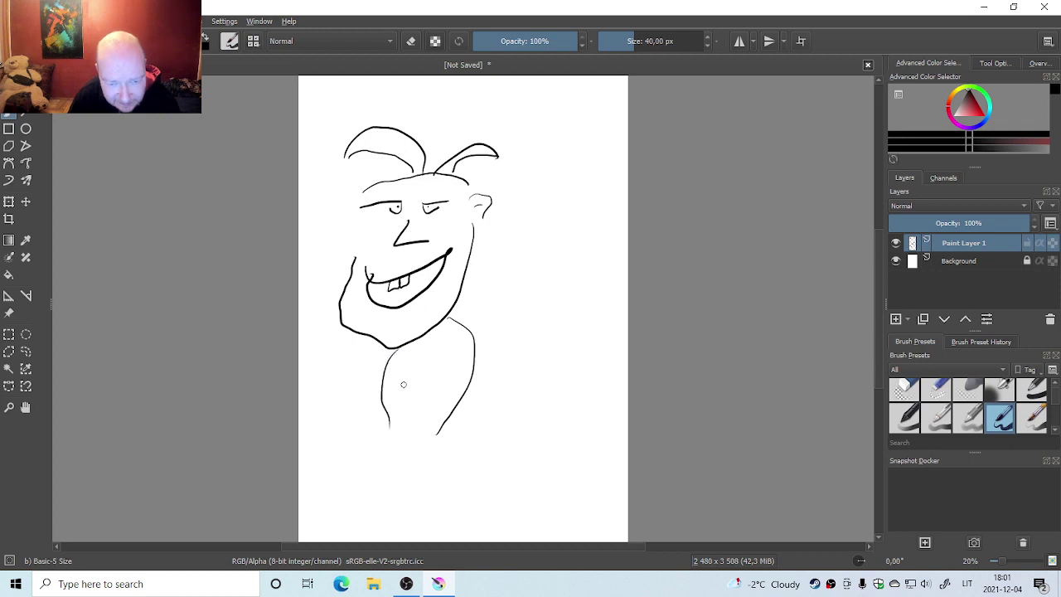
drag(406, 362, 415, 399)
drag(441, 358, 439, 391)
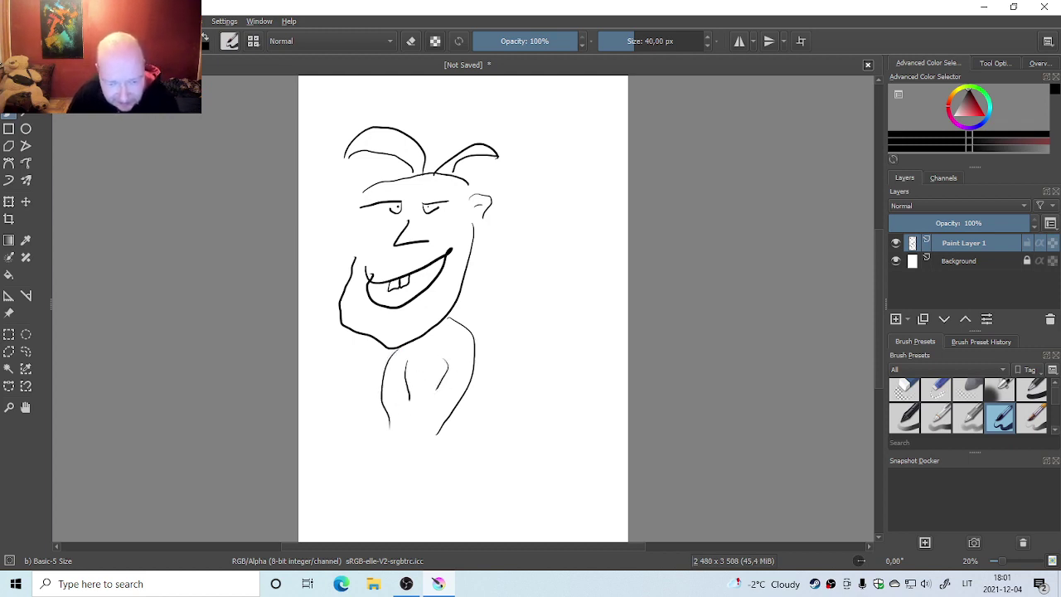
Add two slim legs below the torso and finish them with small detailed shoes
mouse_move(412, 405)
mouse_down()
mouse_move(399, 482)
mouse_move(438, 472)
mouse_up()
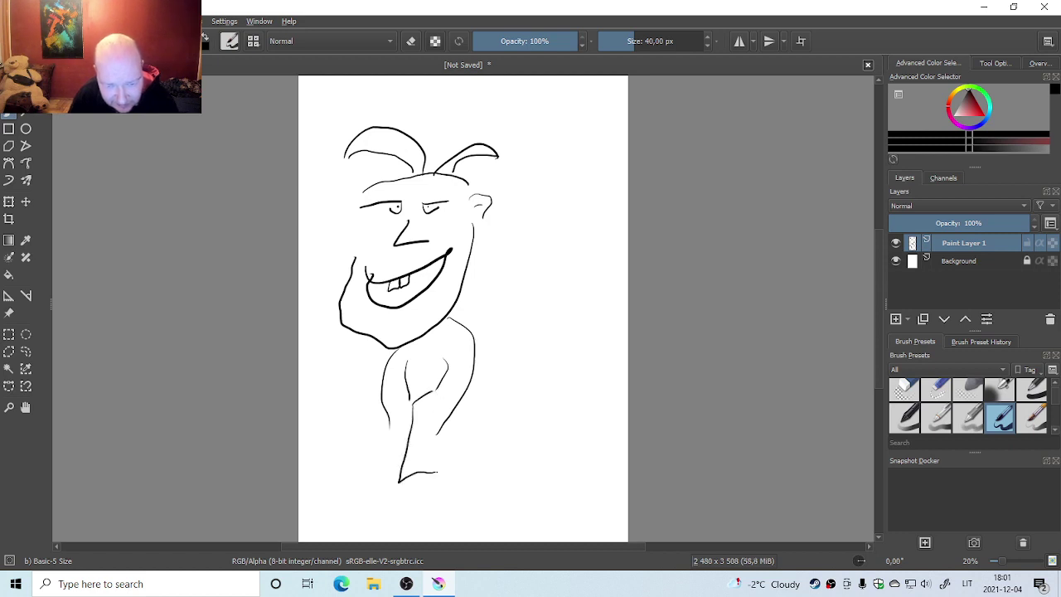
drag(428, 396, 423, 460)
mouse_move(439, 394)
mouse_down()
mouse_move(437, 470)
mouse_move(457, 480)
mouse_move(441, 487)
mouse_move(430, 477)
mouse_move(392, 498)
mouse_move(407, 491)
mouse_up()
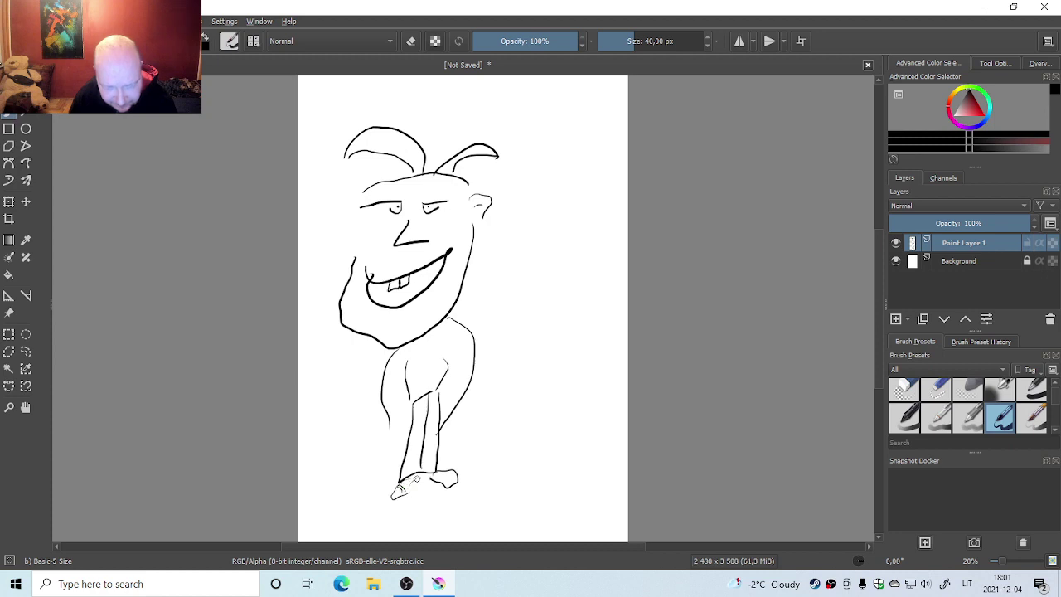
drag(445, 472, 446, 481)
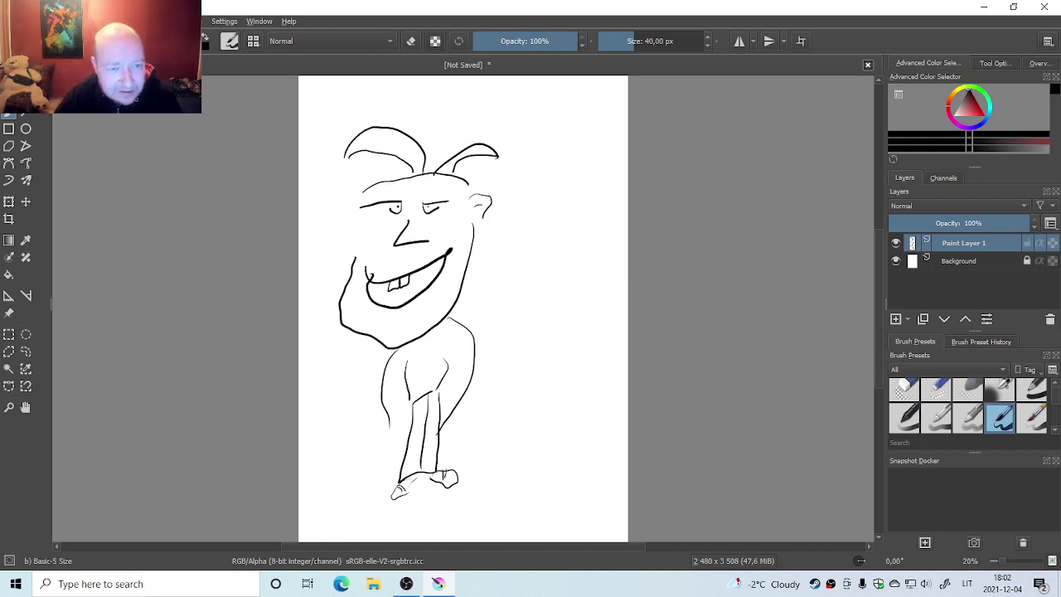
Export the drawing to the Pictures folder as a JPEG named 1 at 80% quality
click(12, 21)
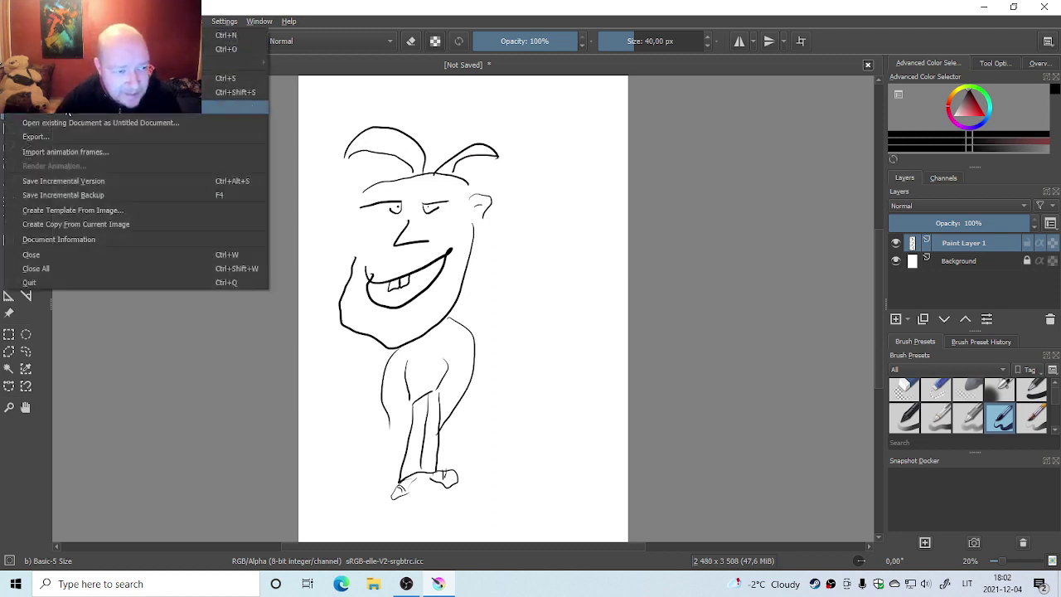
click(82, 138)
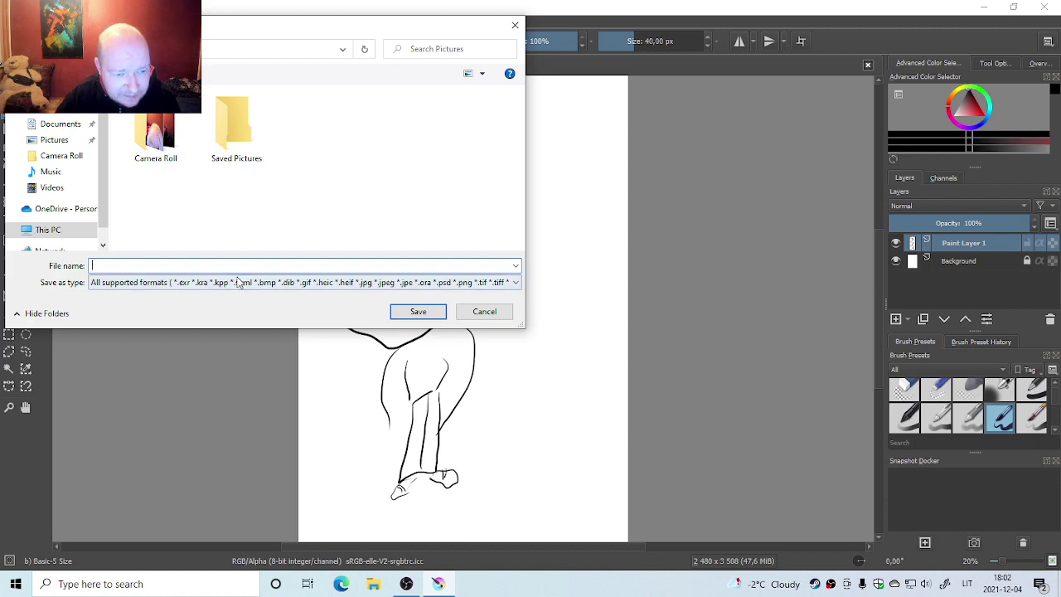
click(229, 282)
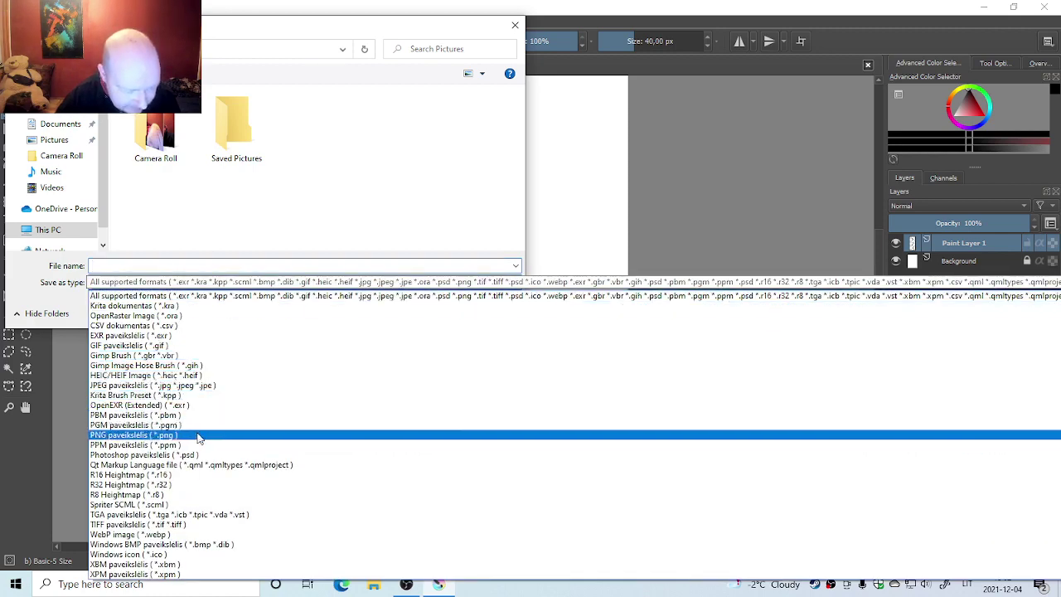
click(203, 385)
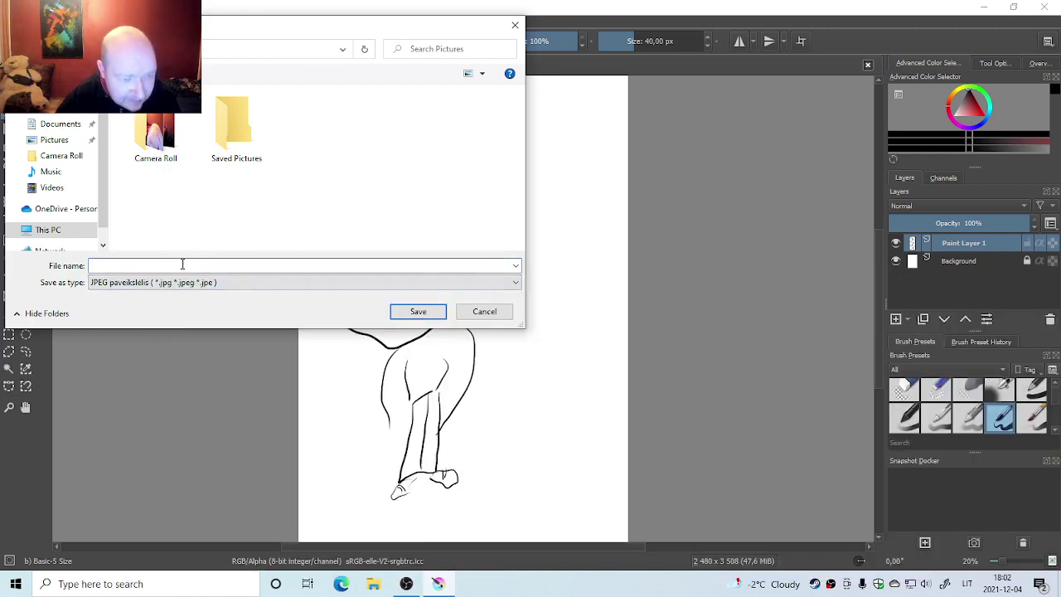
text(1)
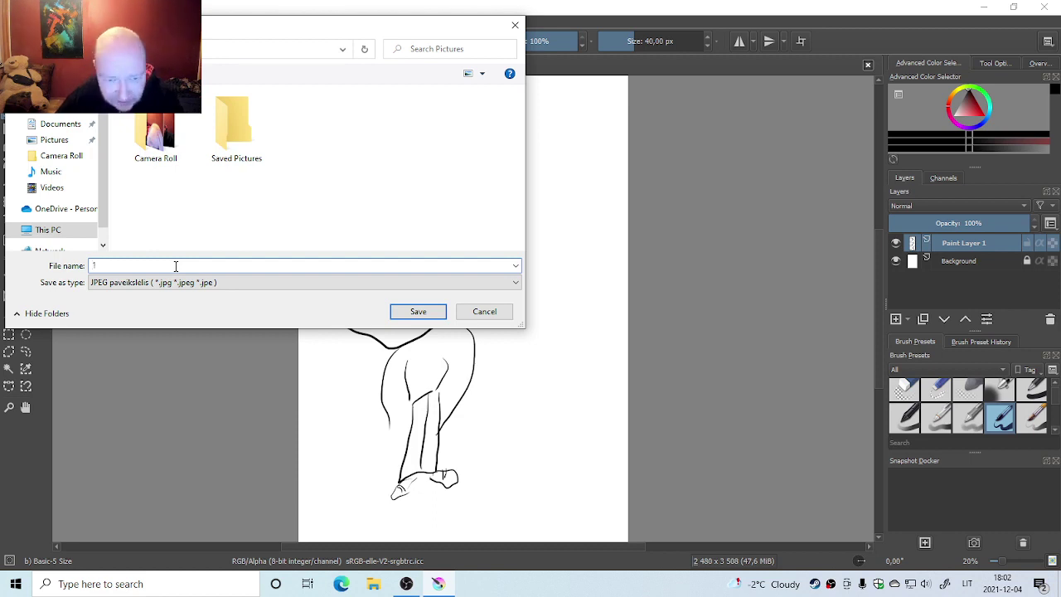
click(419, 312)
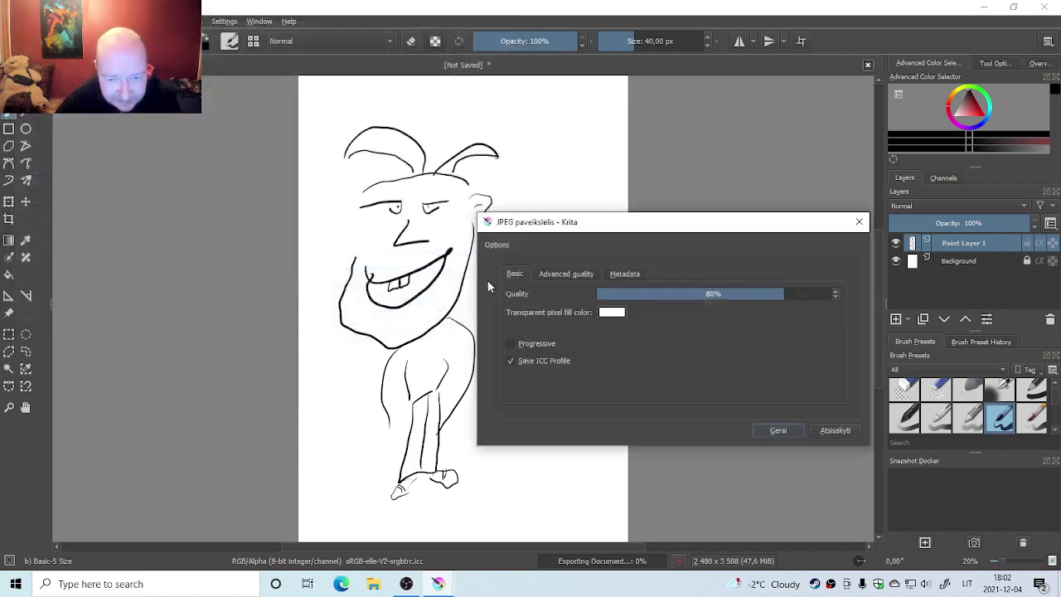
click(785, 436)
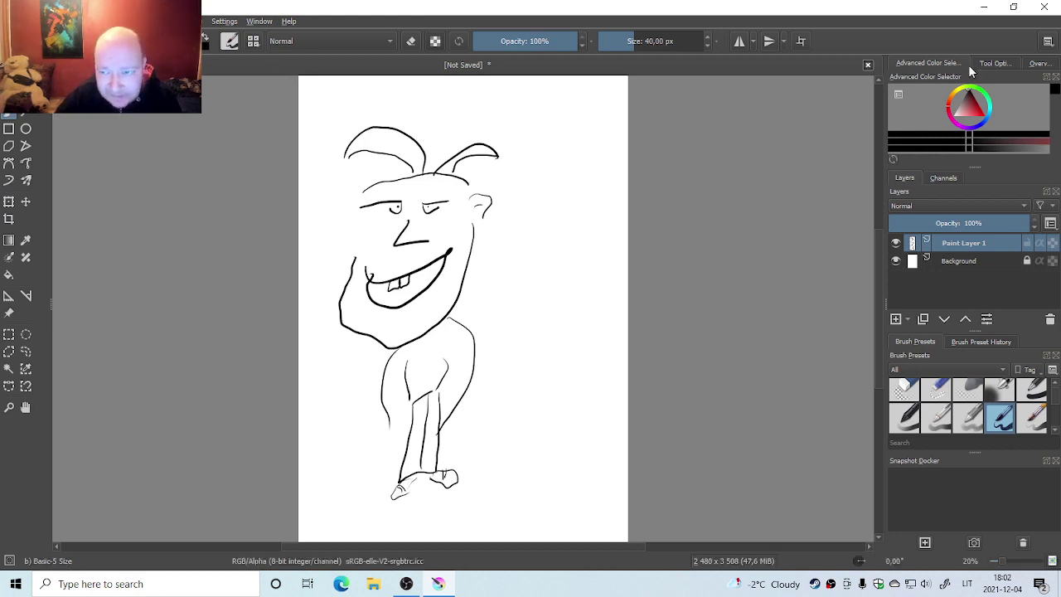
Close the drawing without saving it and create a new blank A4 (300 ppi) document in portrait orientation
click(866, 66)
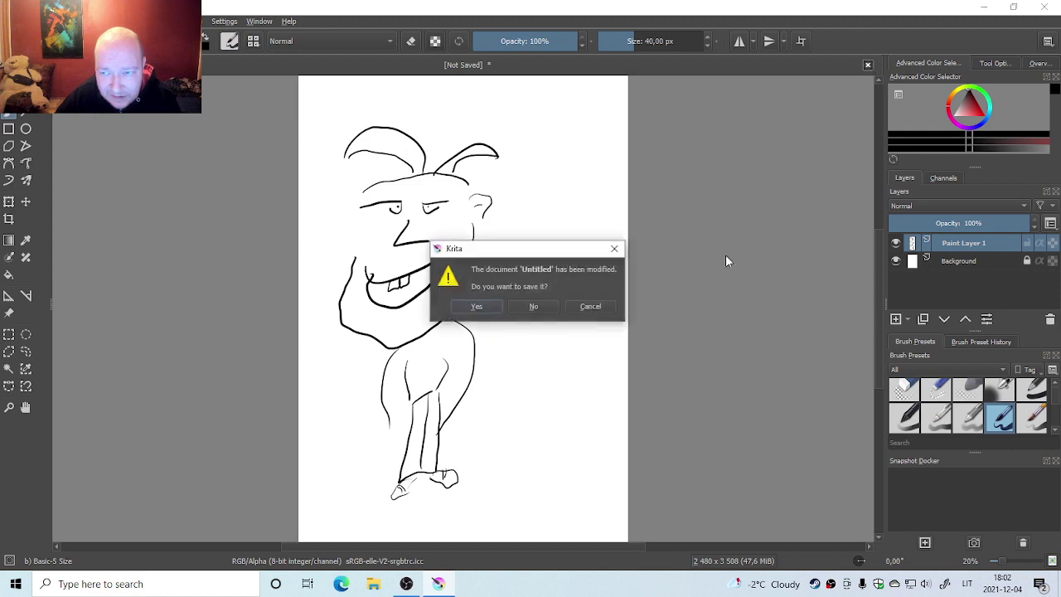
click(536, 306)
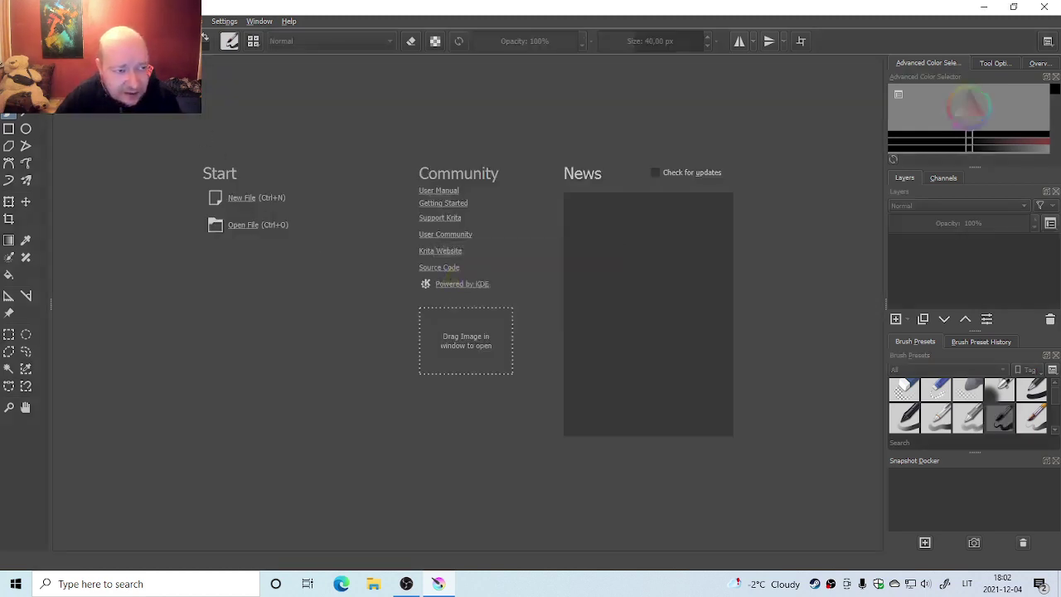
click(12, 21)
click(224, 35)
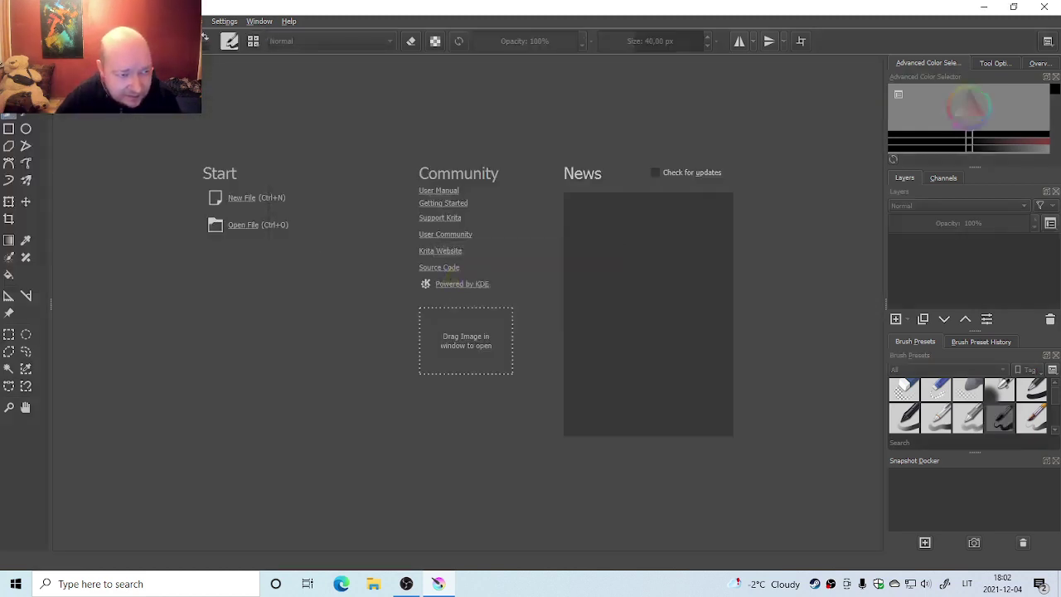
click(544, 182)
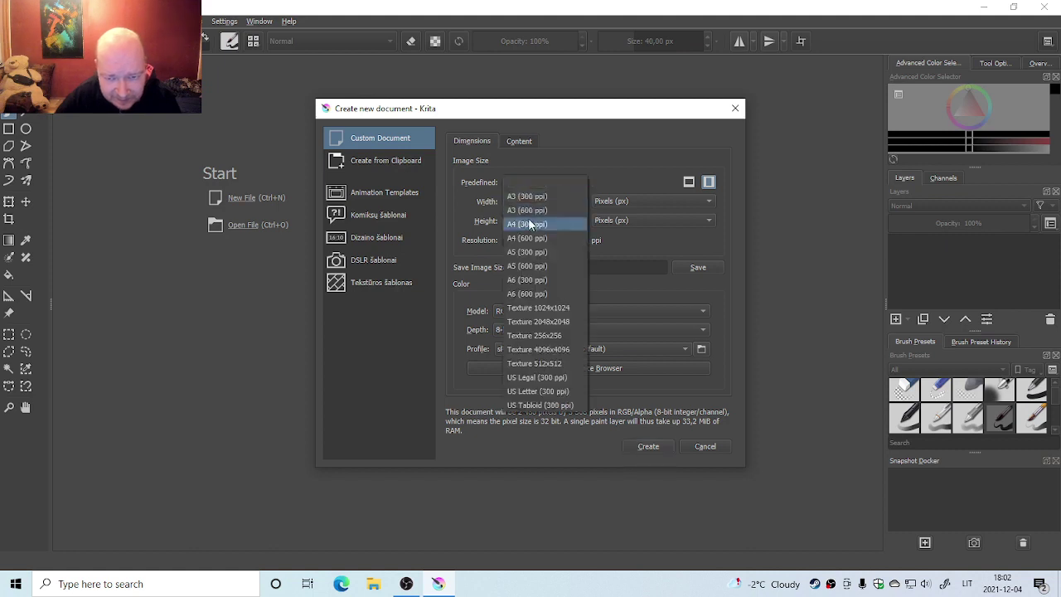
click(531, 217)
click(647, 446)
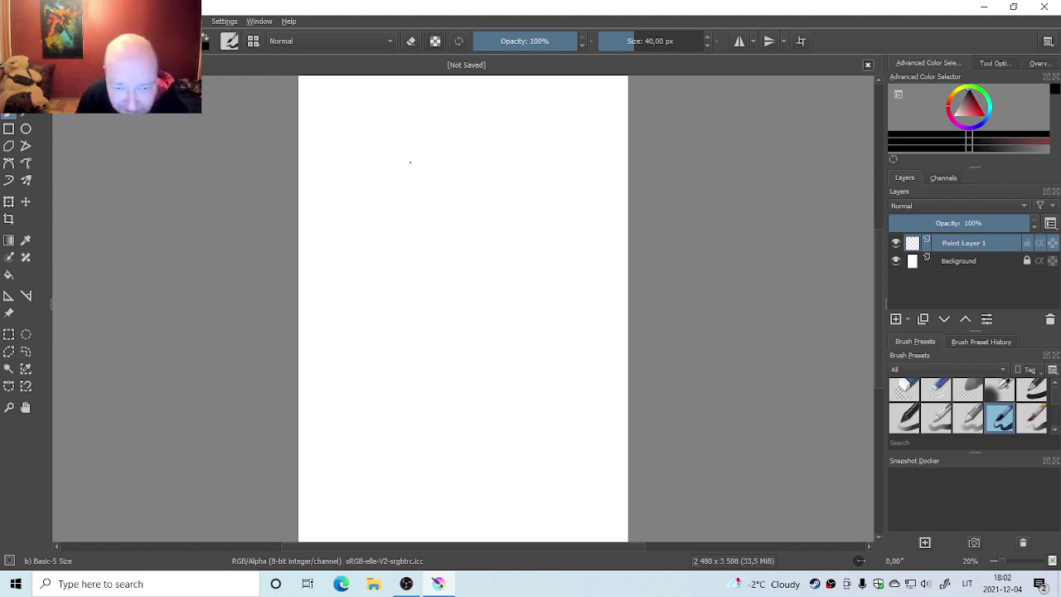
Draw a second cartoon head with round eyes, arched brows, a long nose, a small smile, an ear and a pointed crown
drag(410, 162, 401, 190)
drag(440, 160, 406, 189)
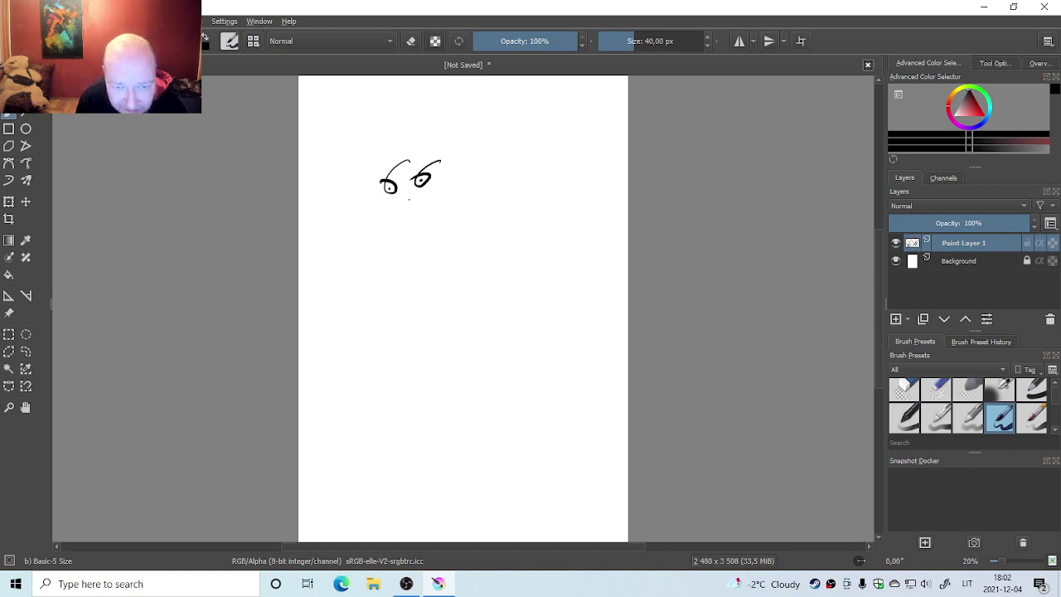
mouse_move(410, 200)
mouse_down()
mouse_move(382, 220)
mouse_move(425, 207)
mouse_move(434, 236)
mouse_up()
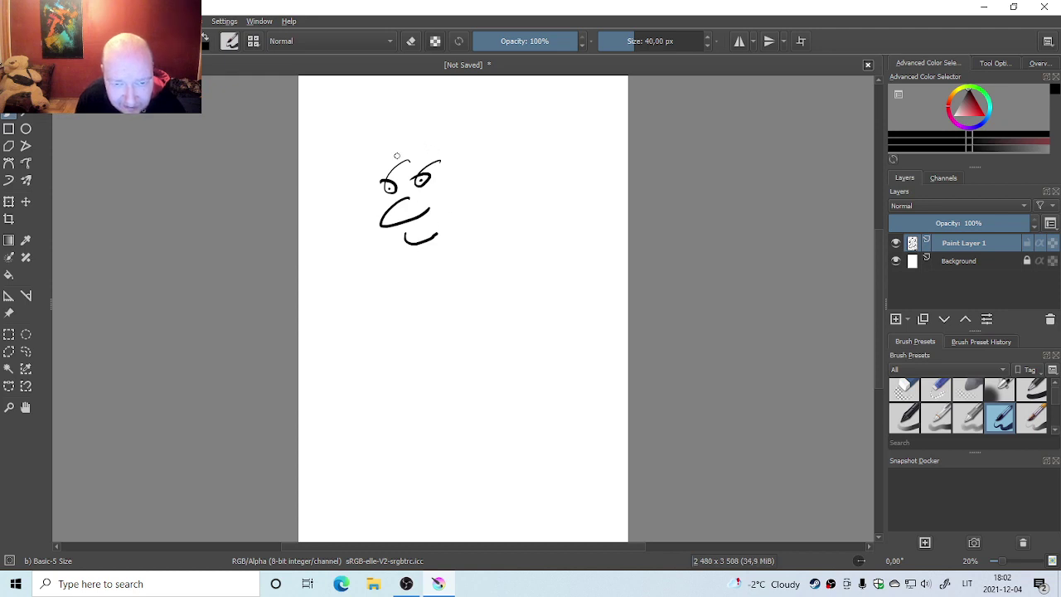
mouse_move(390, 148)
mouse_down()
mouse_move(444, 128)
mouse_move(459, 104)
mouse_move(478, 192)
mouse_move(458, 236)
mouse_up()
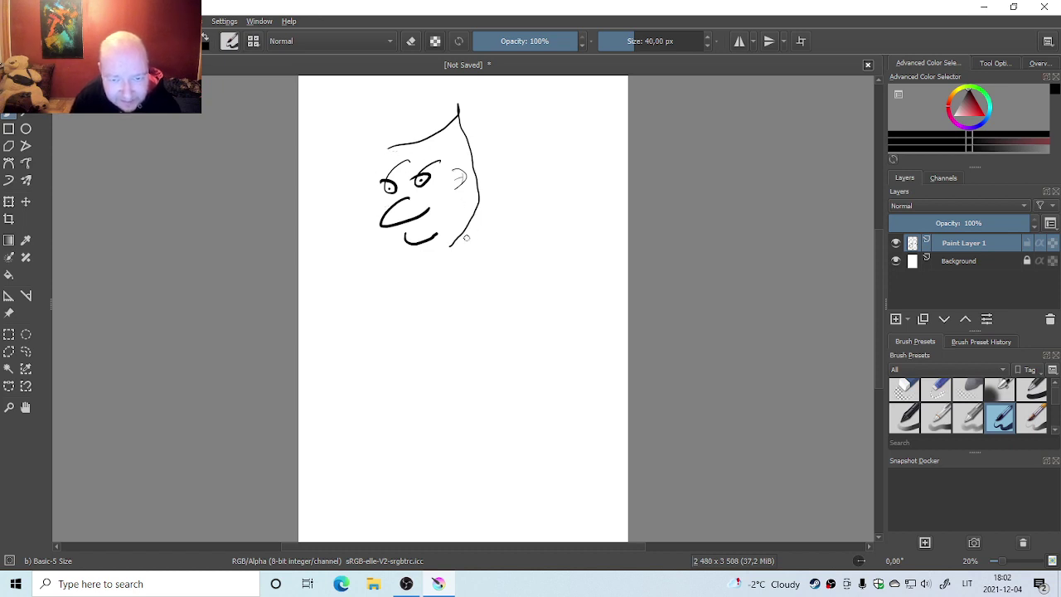
Draw an oval torso under the second head and add two legs with shoes
drag(461, 240, 455, 361)
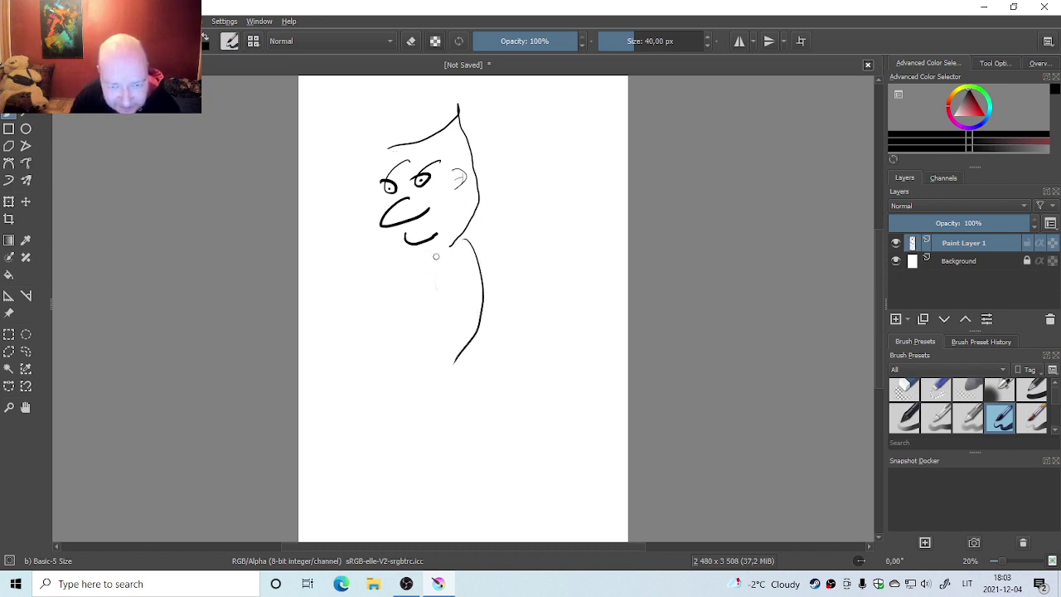
mouse_move(435, 255)
mouse_down()
mouse_move(418, 332)
mouse_move(459, 360)
mouse_move(447, 354)
mouse_move(436, 440)
mouse_up()
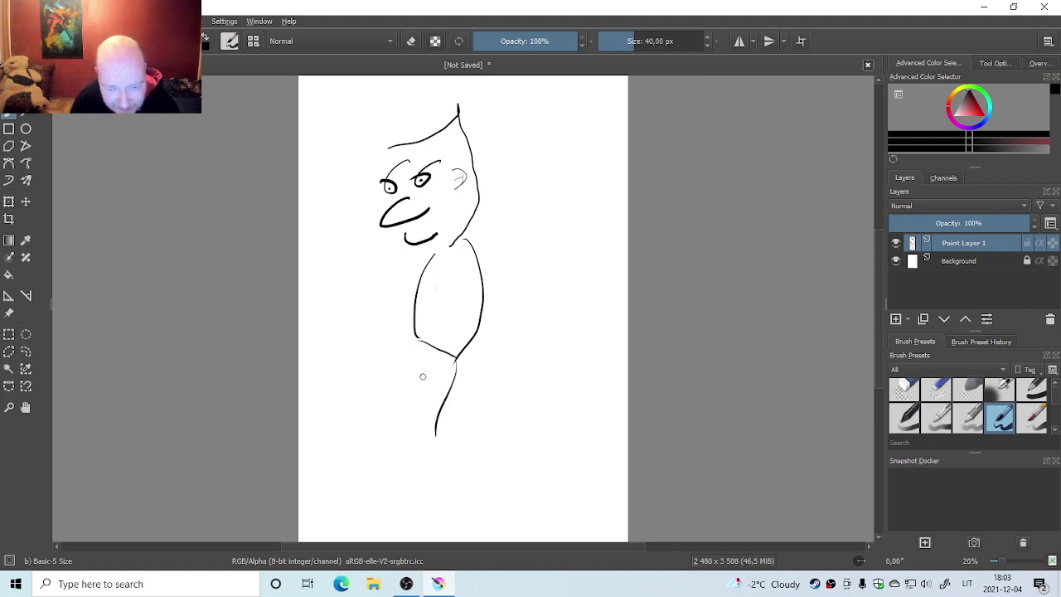
drag(420, 349, 389, 437)
mouse_move(430, 373)
mouse_down()
mouse_move(421, 427)
mouse_move(467, 429)
mouse_move(442, 448)
mouse_move(423, 441)
mouse_move(369, 454)
mouse_move(405, 445)
mouse_move(380, 444)
mouse_up()
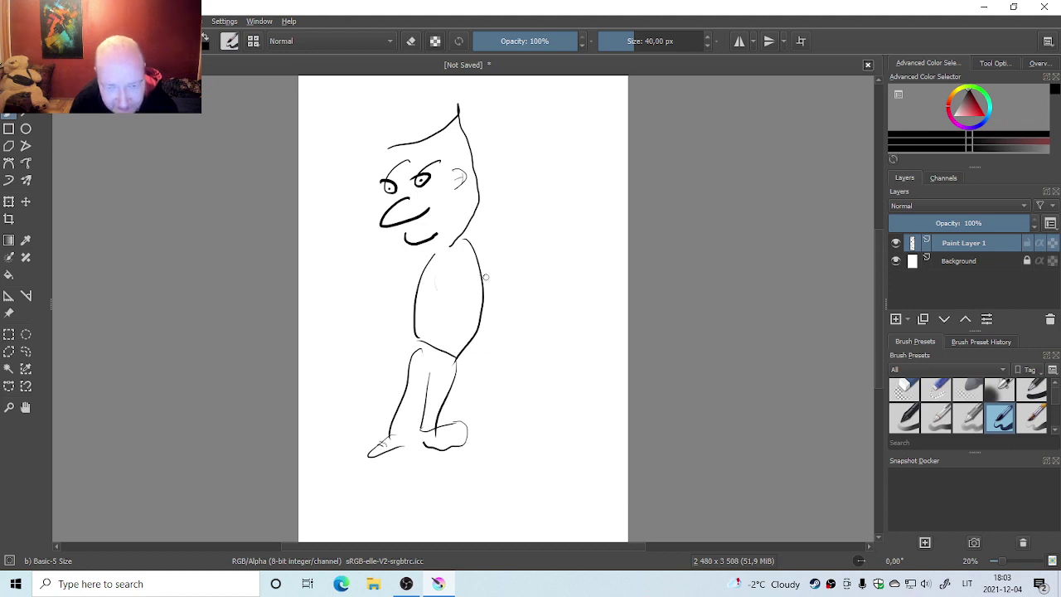
Add two raised stick arms with fingers, scribbled lettering on the chest and a curved neckline to the second character
mouse_move(484, 261)
mouse_down()
mouse_move(538, 180)
mouse_move(535, 157)
mouse_move(553, 177)
mouse_up()
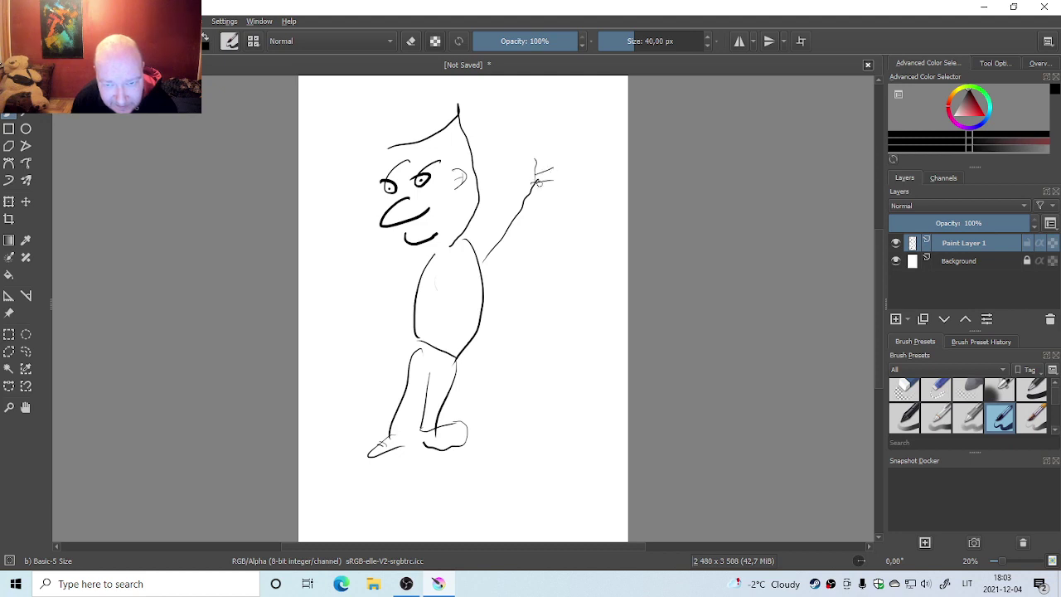
drag(406, 286, 380, 248)
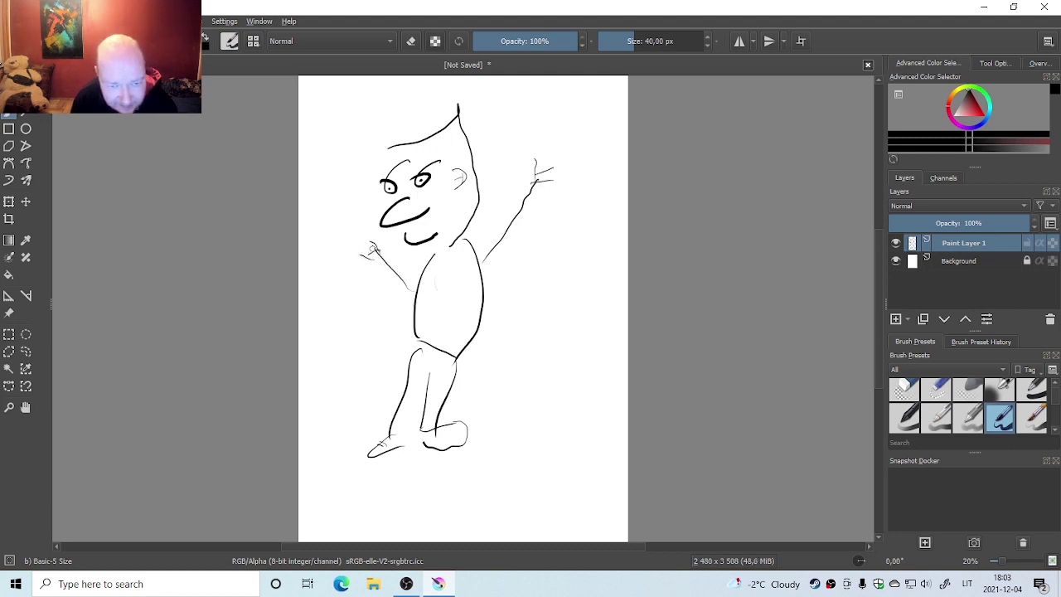
mouse_move(427, 295)
mouse_down()
mouse_move(432, 330)
mouse_move(455, 303)
mouse_move(461, 316)
mouse_up()
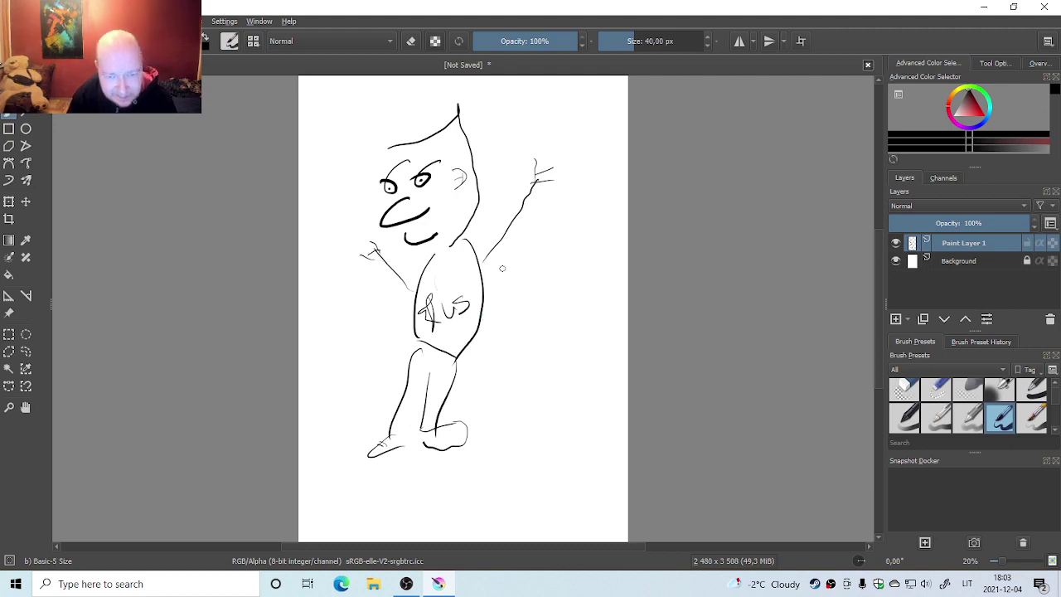
drag(433, 257, 465, 247)
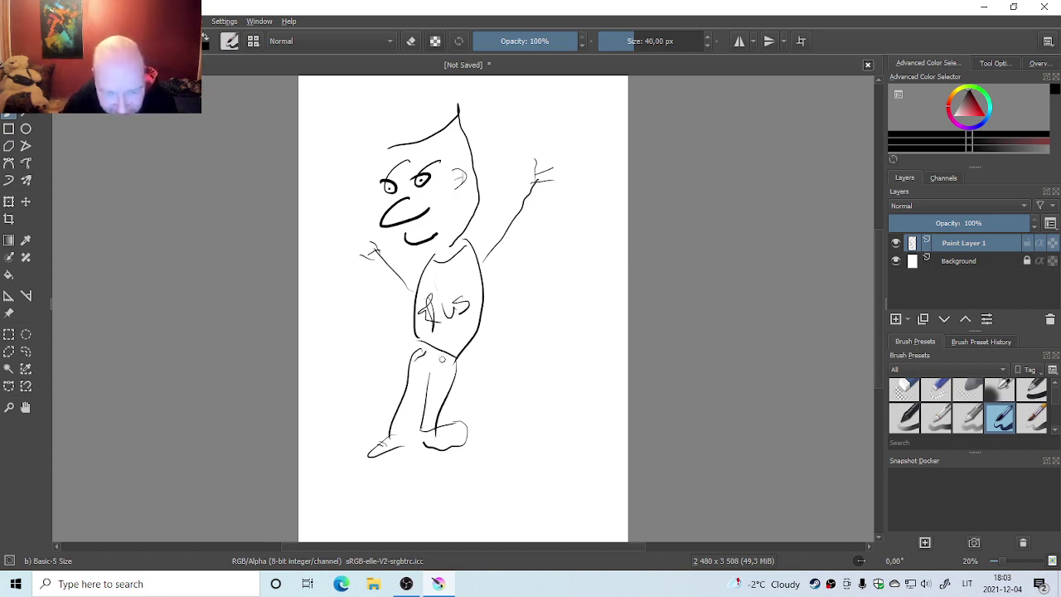
Add a short stroke at the second character's hip and export the drawing as a JPEG named 2
drag(445, 359, 456, 377)
key(ctrl+z)
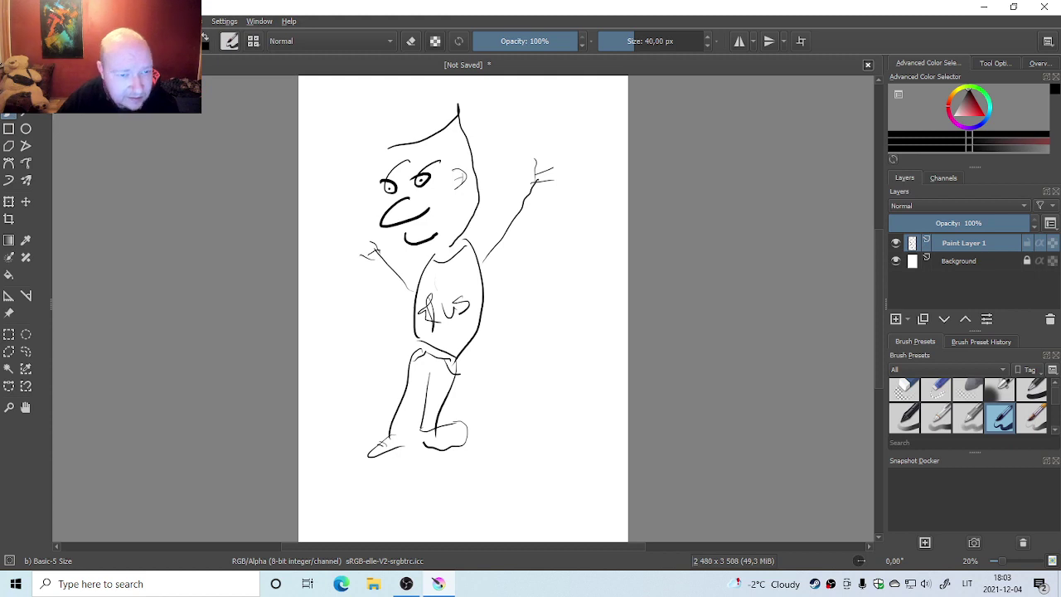
click(14, 21)
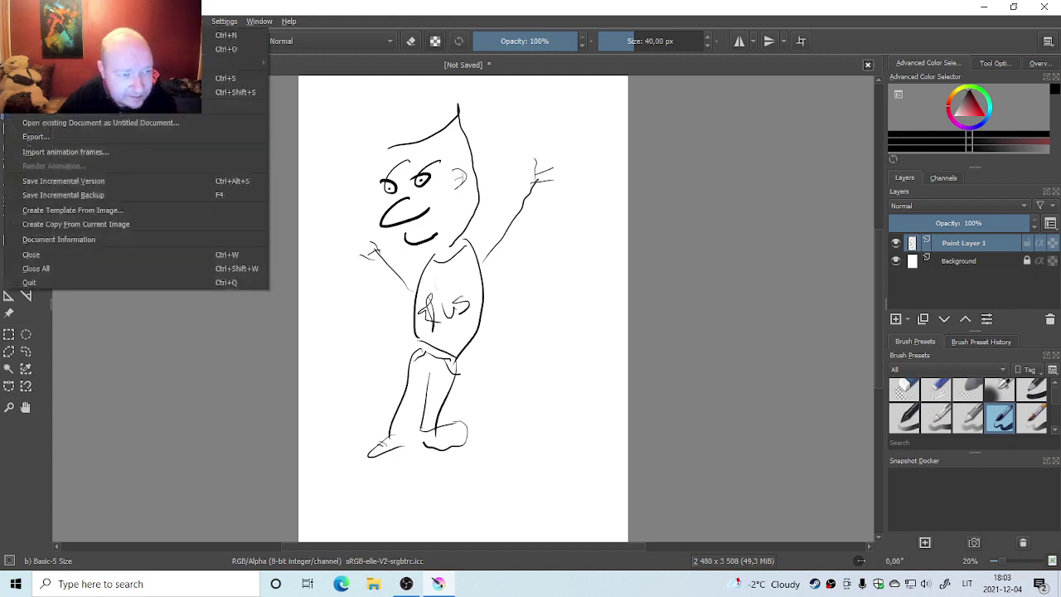
click(78, 138)
text(2)
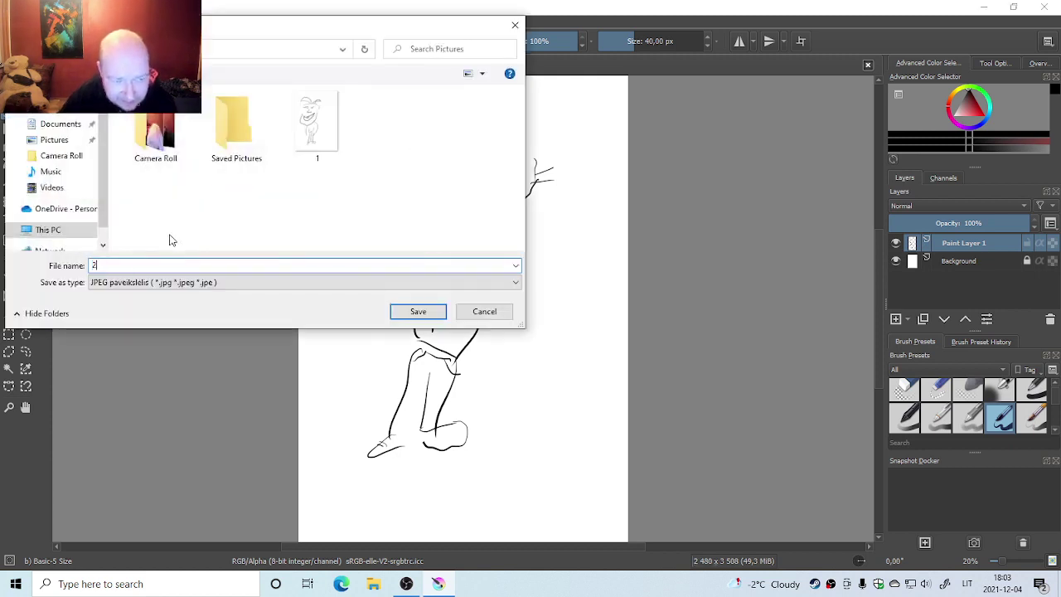
click(414, 311)
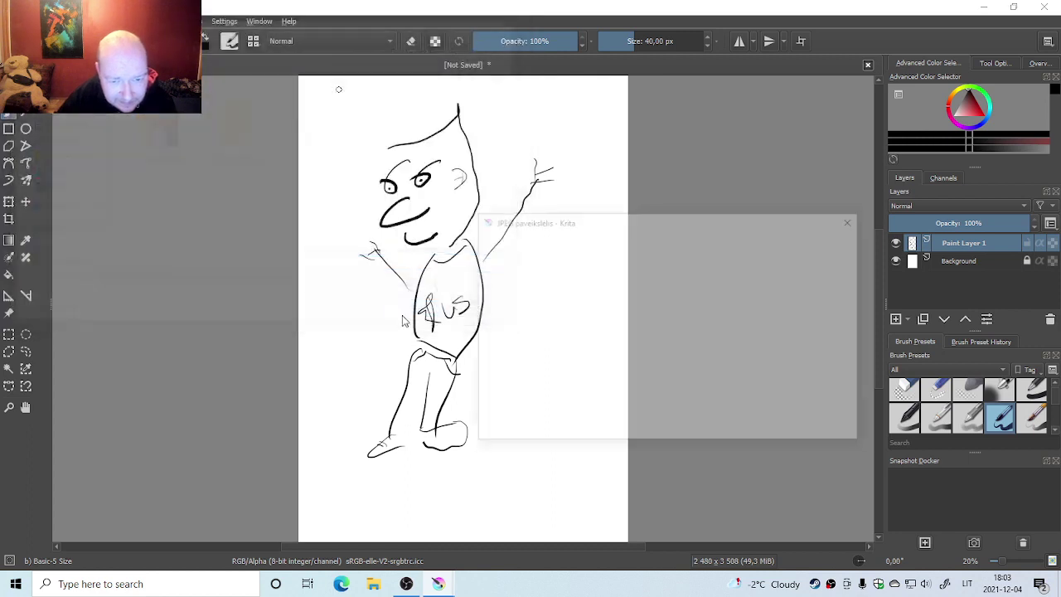
click(775, 428)
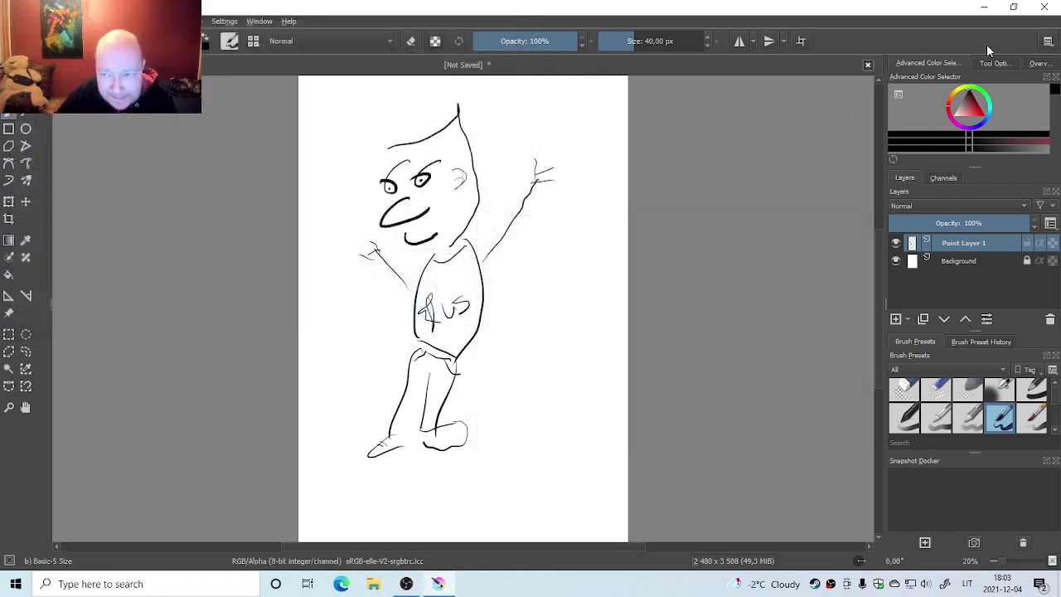
Close the exported drawing without saving it and start another blank A4 (300 ppi) portrait document
click(868, 65)
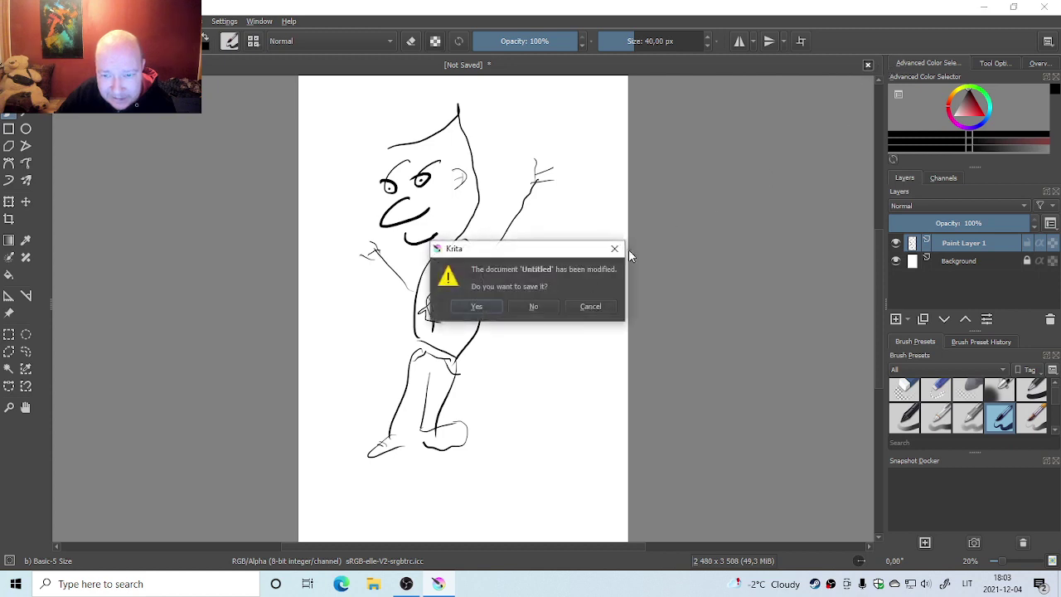
click(554, 306)
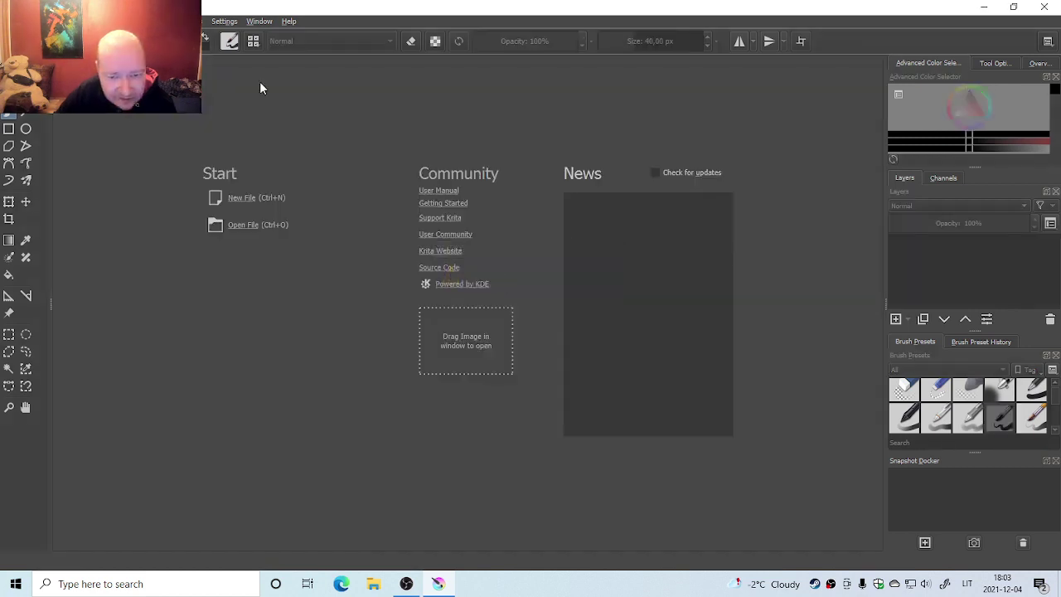
click(262, 199)
click(547, 181)
click(546, 223)
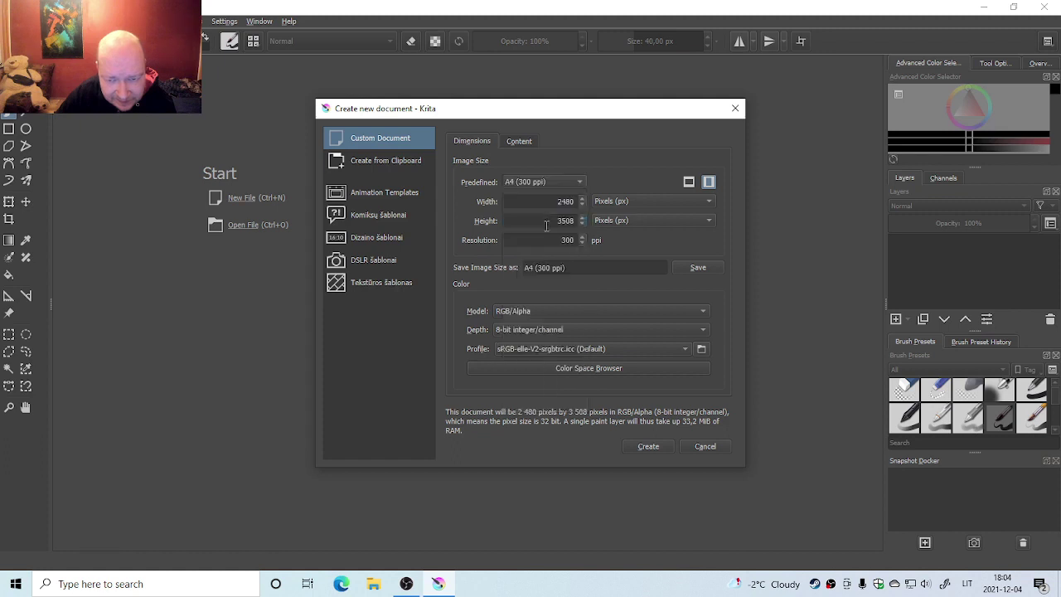
click(659, 445)
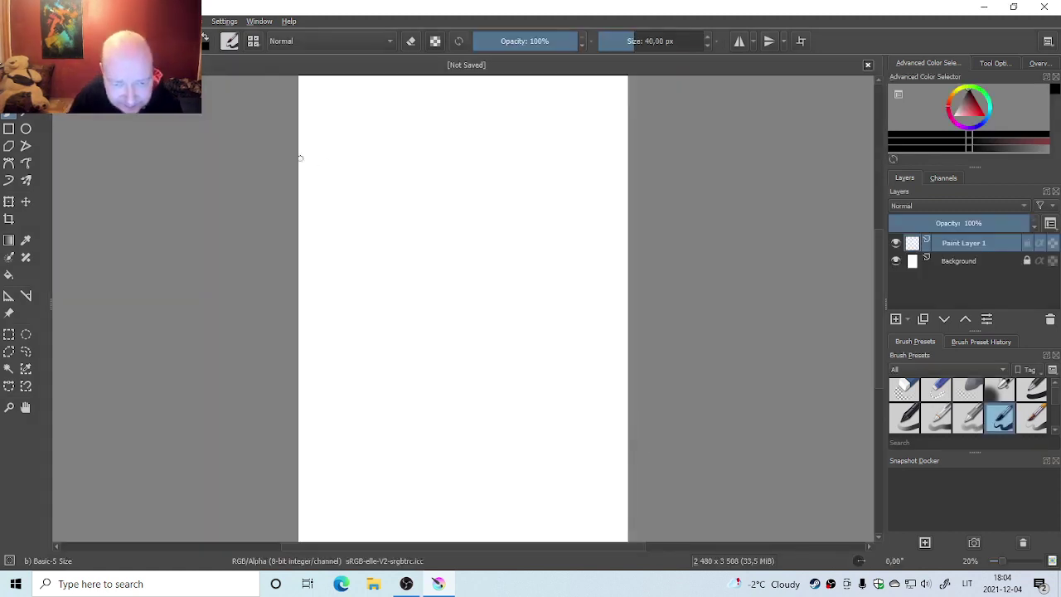
Draw a third cartoon head with half-closed eyes, a pointed nose, a wide grin, a heavy rounded outline and an ear
mouse_move(369, 192)
mouse_down()
mouse_move(442, 182)
mouse_move(425, 191)
mouse_up()
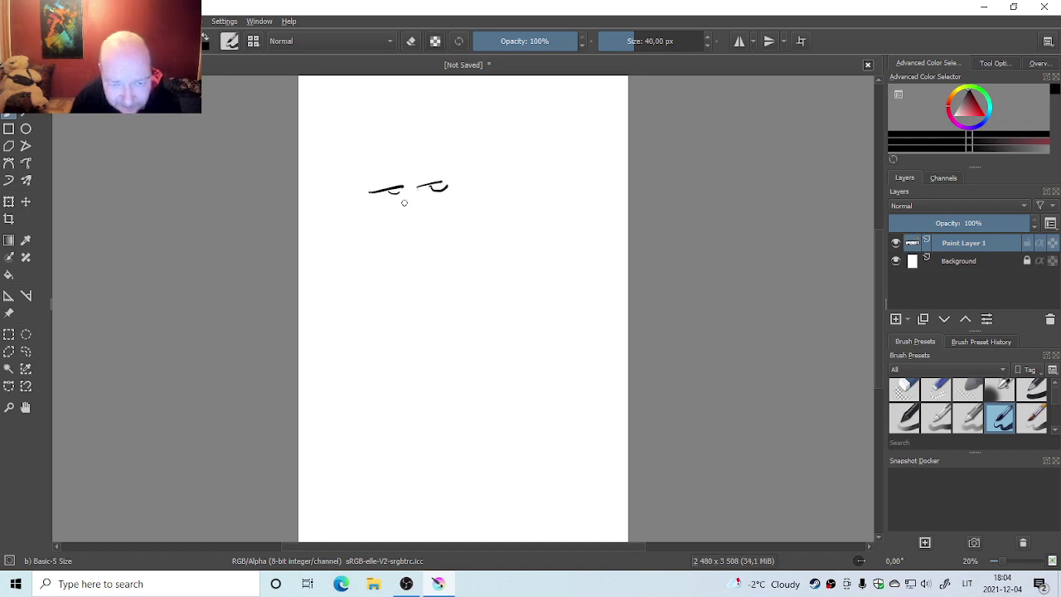
mouse_move(392, 212)
mouse_down()
mouse_move(425, 207)
mouse_move(394, 238)
mouse_move(422, 231)
mouse_move(475, 184)
mouse_move(451, 233)
mouse_move(395, 250)
mouse_move(455, 266)
mouse_move(511, 208)
mouse_move(519, 162)
mouse_move(474, 131)
mouse_move(385, 170)
mouse_up()
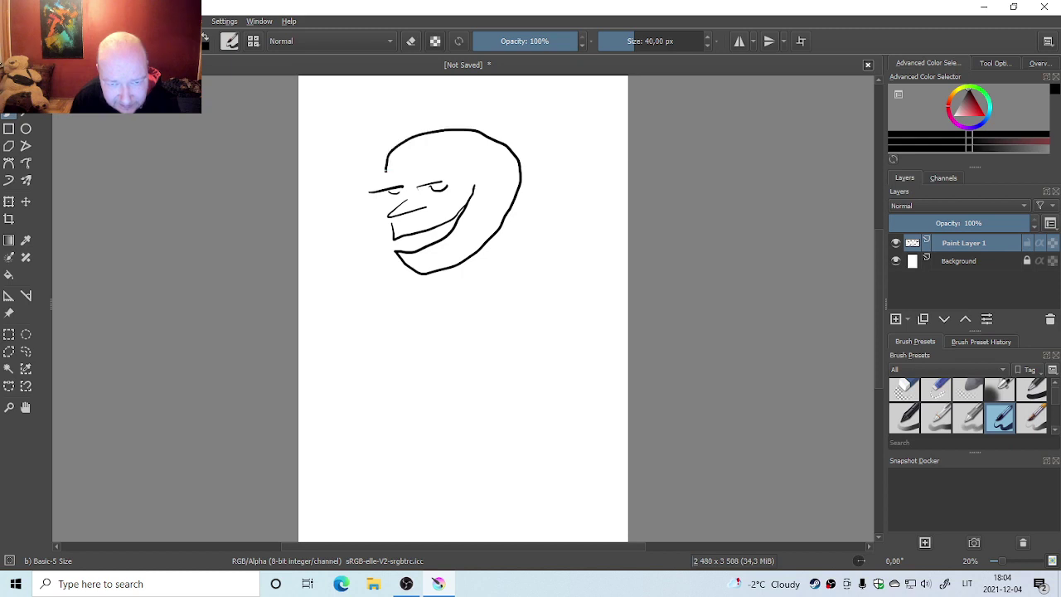
mouse_move(468, 154)
mouse_down()
mouse_move(488, 154)
mouse_move(473, 164)
mouse_up()
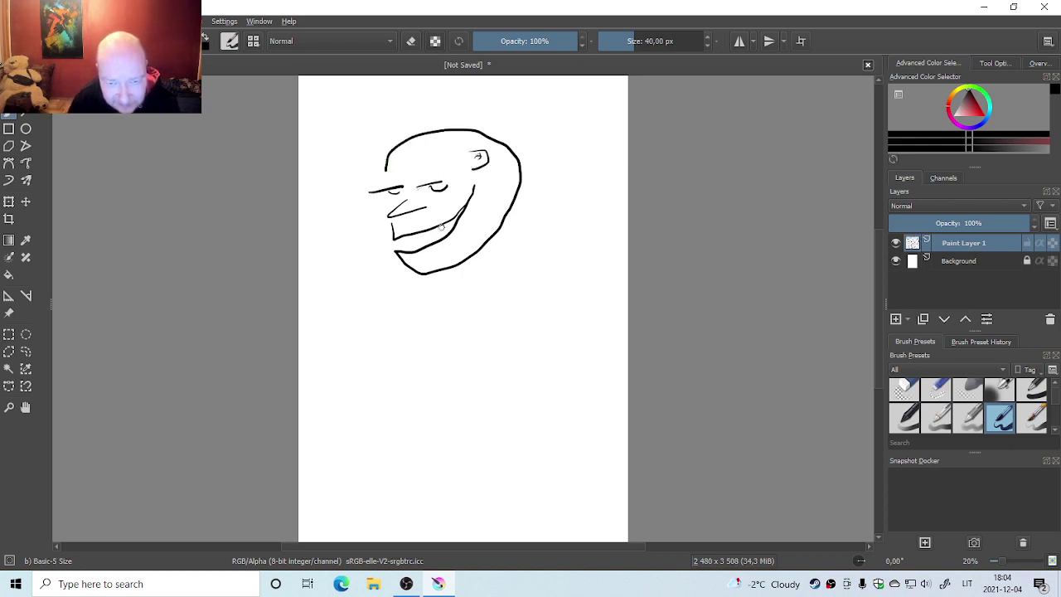
Draw a narrow torso under the third head, letter RUS on the chest and add an arm on each side
drag(431, 274, 412, 344)
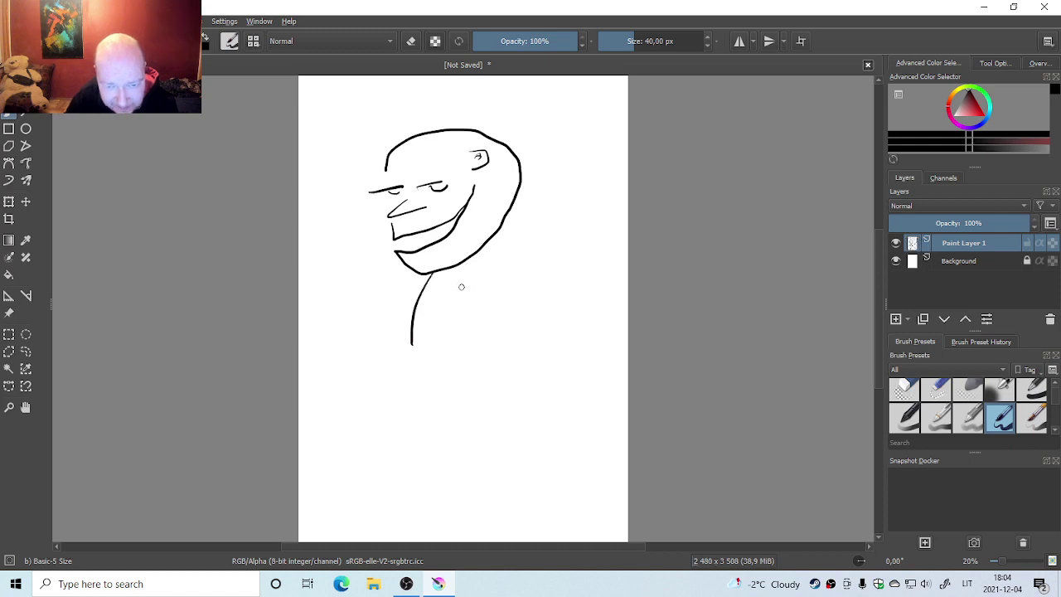
drag(463, 265, 476, 335)
mouse_move(441, 300)
mouse_down()
mouse_move(438, 322)
mouse_move(439, 311)
mouse_move(460, 317)
mouse_move(468, 300)
mouse_move(464, 324)
mouse_up()
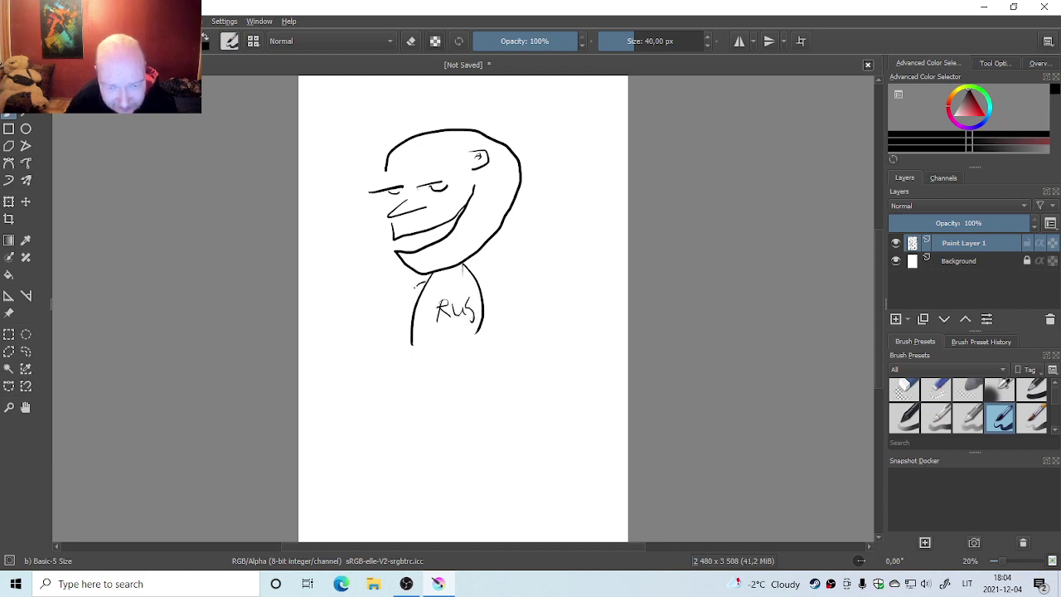
drag(416, 283, 401, 338)
mouse_move(474, 281)
mouse_down()
mouse_move(491, 284)
mouse_move(486, 330)
mouse_up()
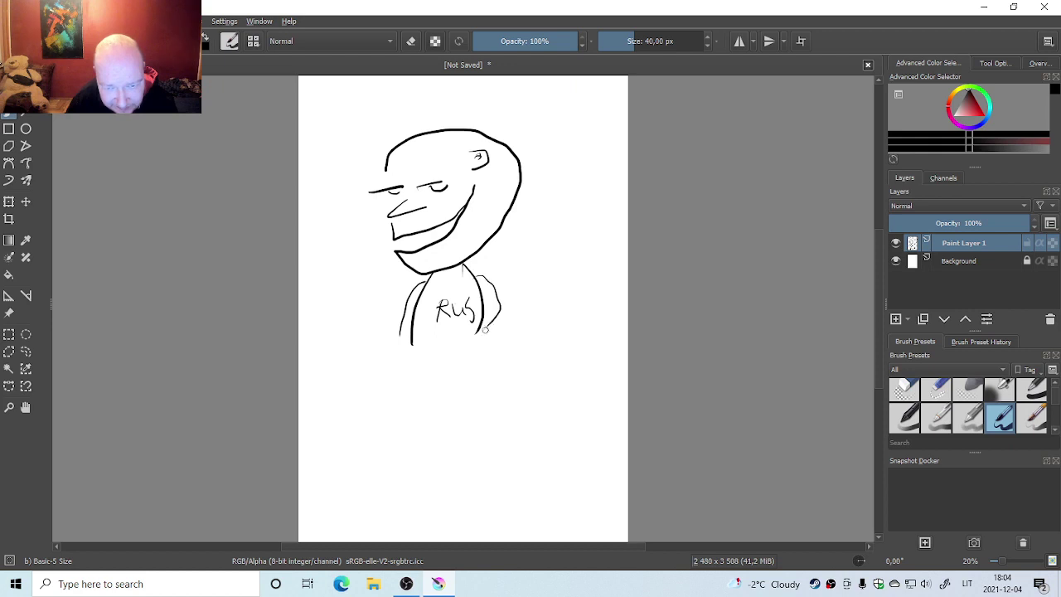
Add a waistband, two trouser legs with pockets and shoes, then a brim line and hatched shading on the forehead
mouse_move(417, 345)
mouse_down()
mouse_move(471, 338)
mouse_move(421, 353)
mouse_move(469, 338)
mouse_move(475, 438)
mouse_up()
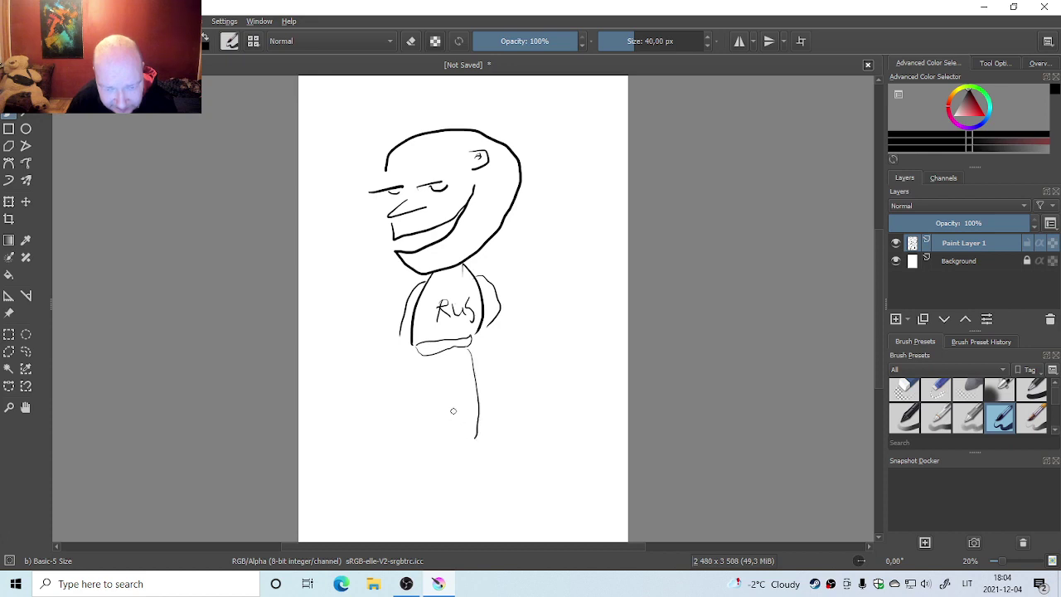
mouse_move(453, 365)
mouse_down()
mouse_move(454, 405)
mouse_move(471, 438)
mouse_move(479, 432)
mouse_up()
mouse_move(452, 371)
mouse_down()
mouse_move(441, 440)
mouse_move(424, 442)
mouse_move(422, 362)
mouse_up()
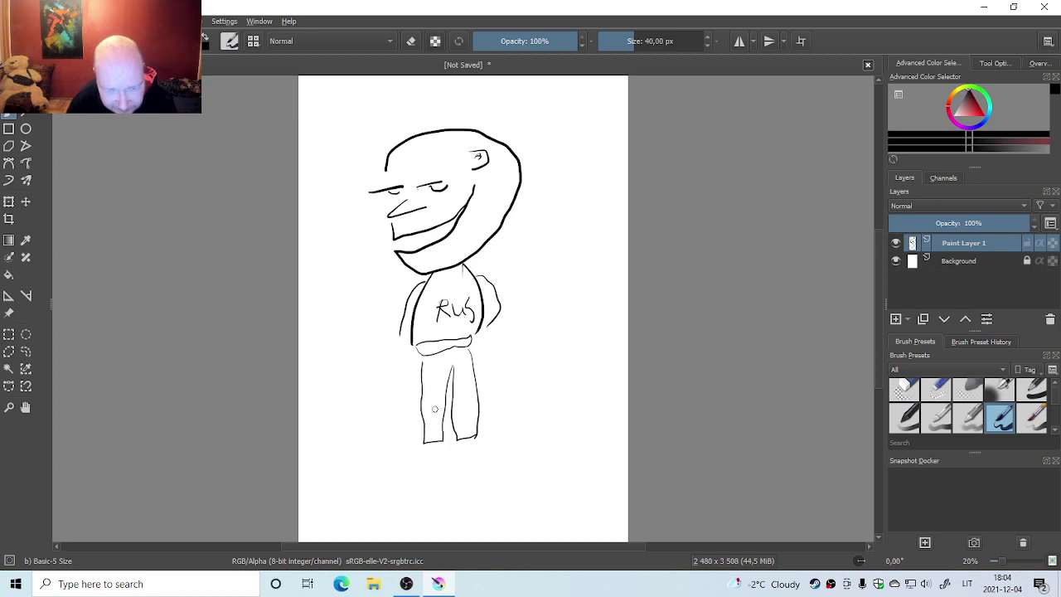
mouse_move(421, 465)
mouse_down()
mouse_move(443, 443)
mouse_move(478, 436)
mouse_up()
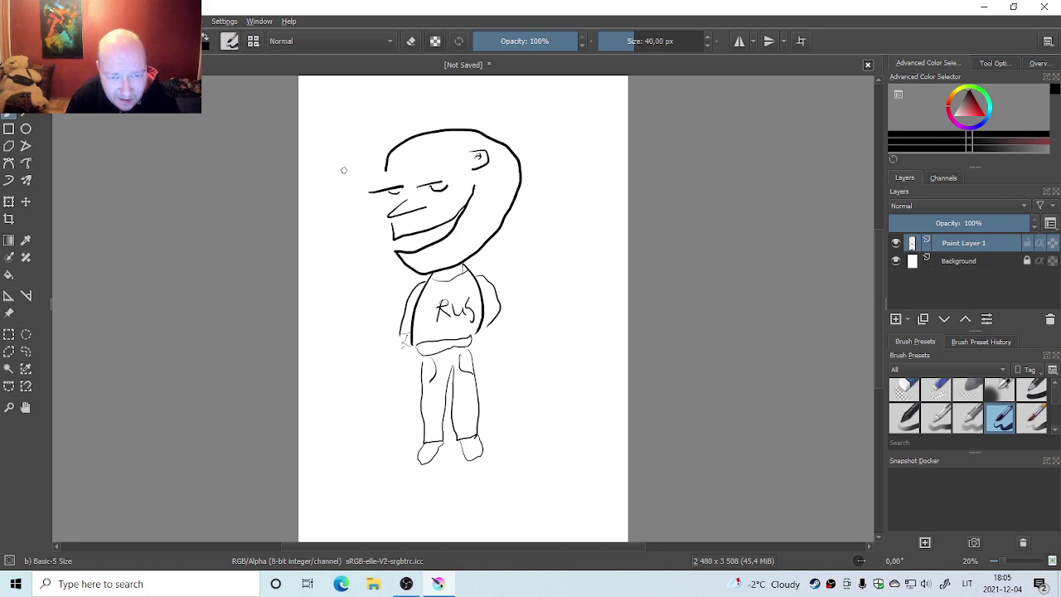
mouse_move(344, 172)
mouse_down()
mouse_move(463, 136)
mouse_move(415, 142)
mouse_move(452, 134)
mouse_up()
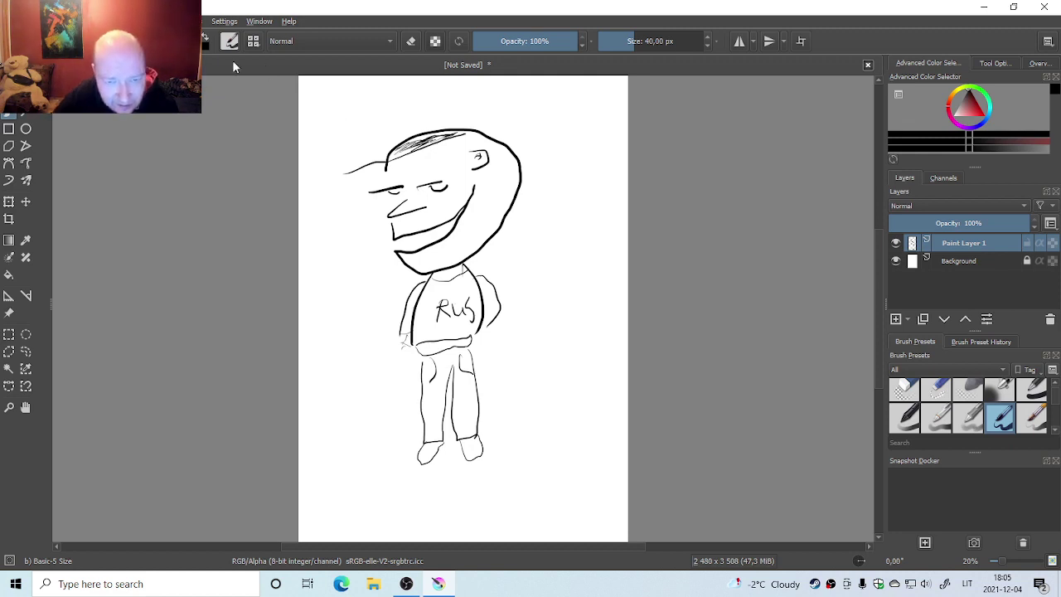
Export the third character's drawing as a JPEG named 3
click(13, 21)
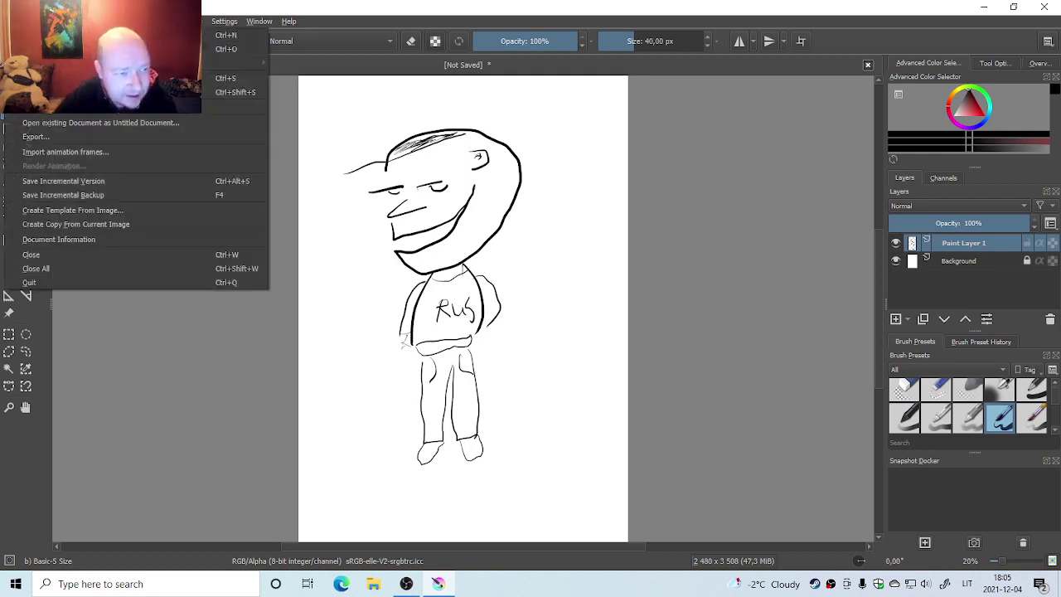
click(78, 136)
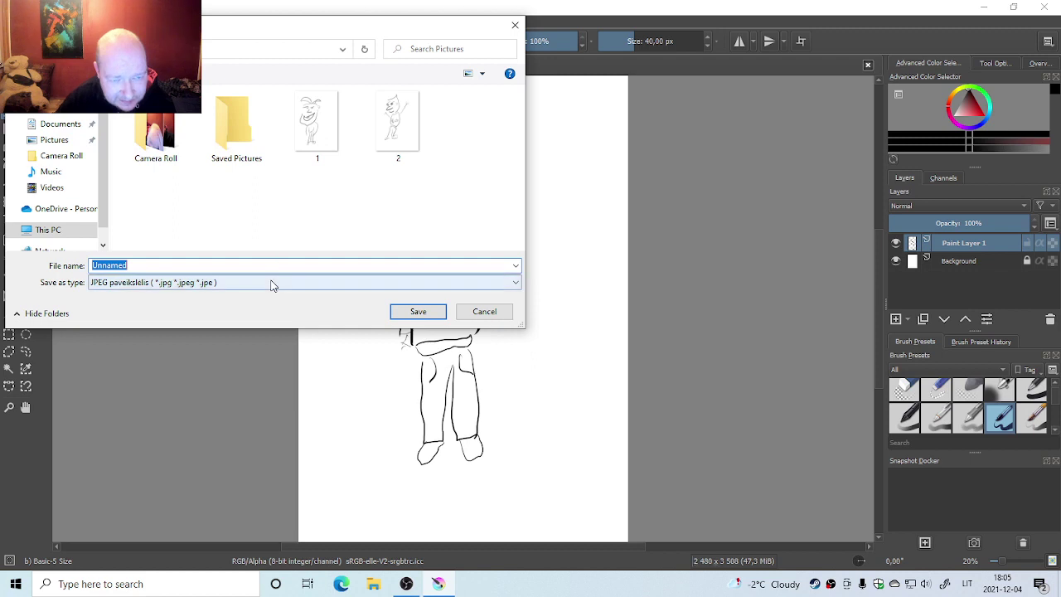
text(3)
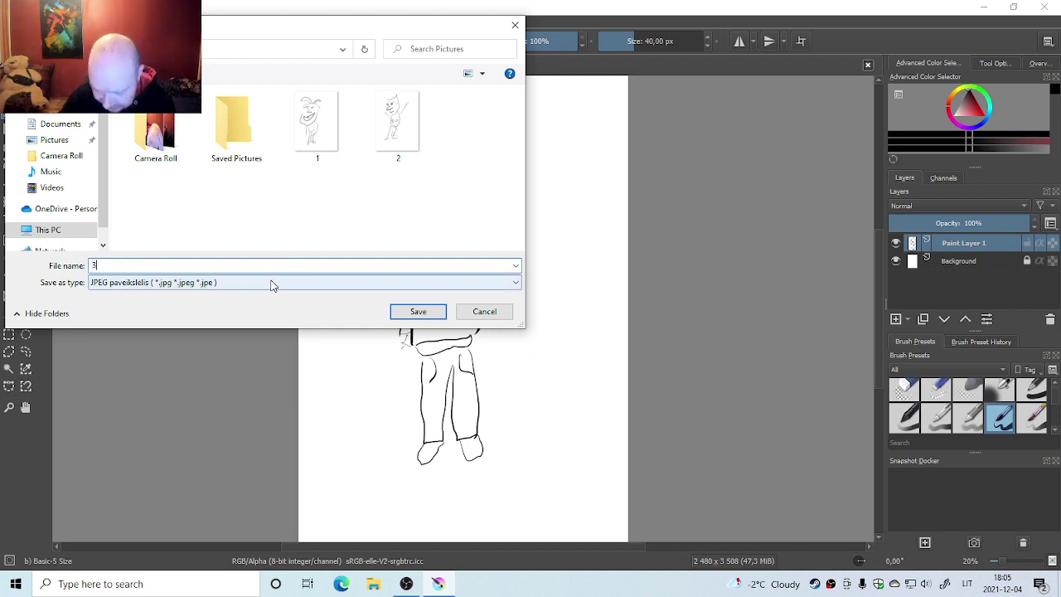
click(415, 311)
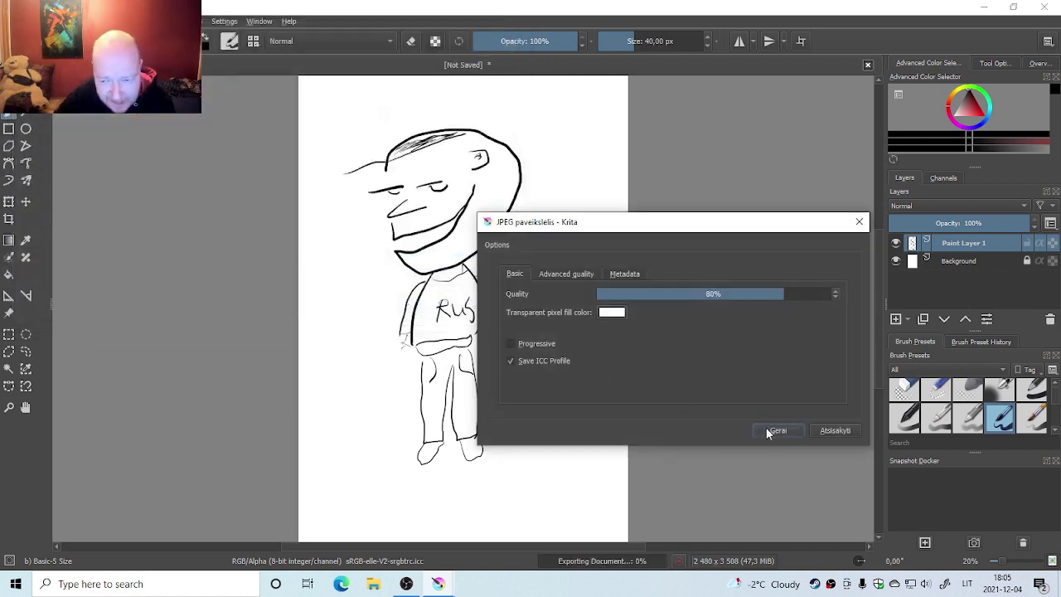
click(774, 428)
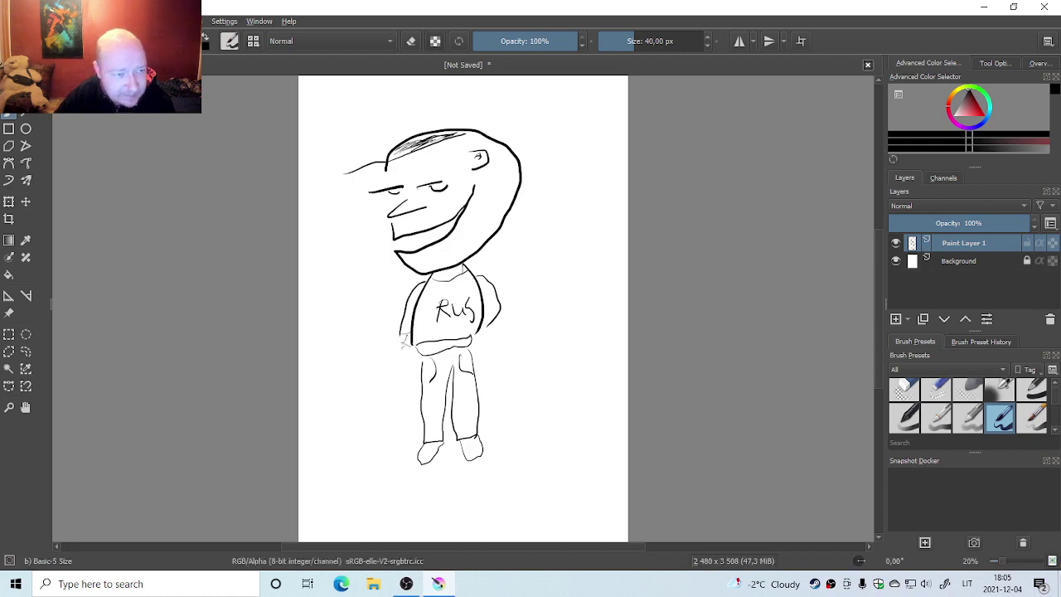
Create another blank portrait document of 2480 × 3508 px at 300 ppi, keeping the third drawing open
click(13, 21)
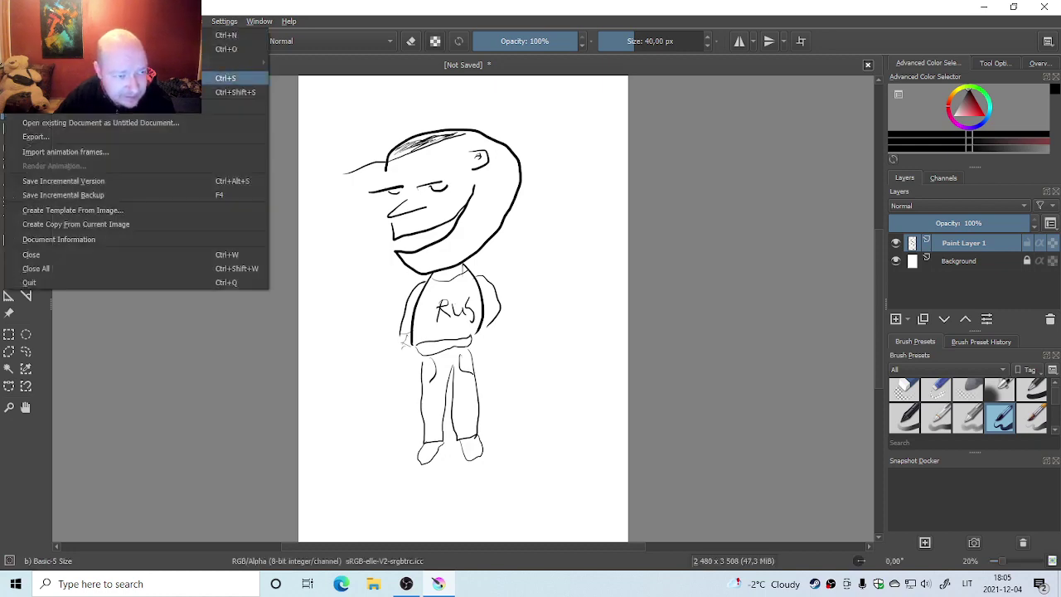
click(116, 35)
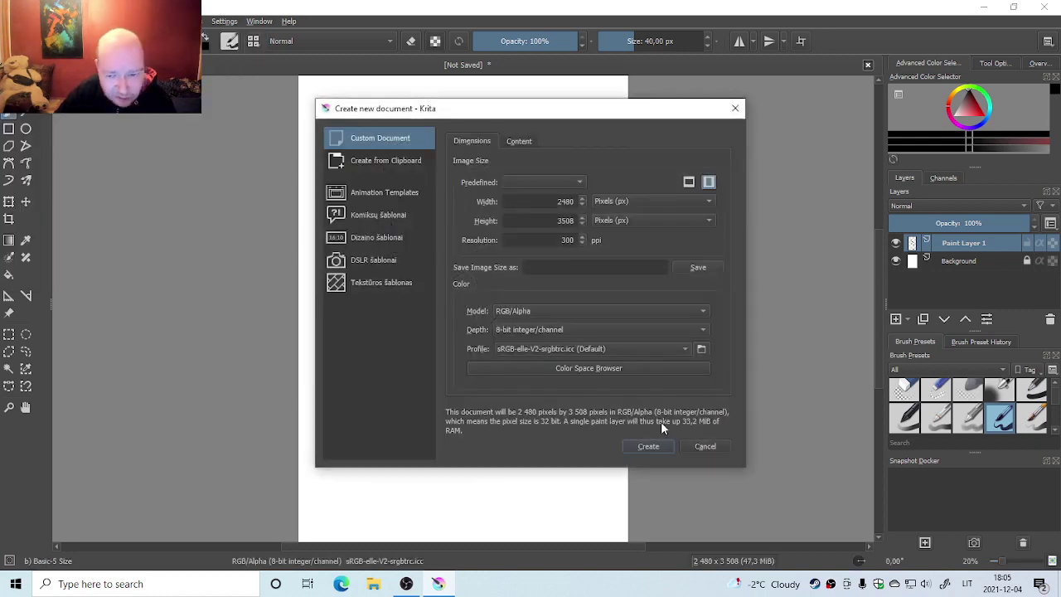
click(656, 449)
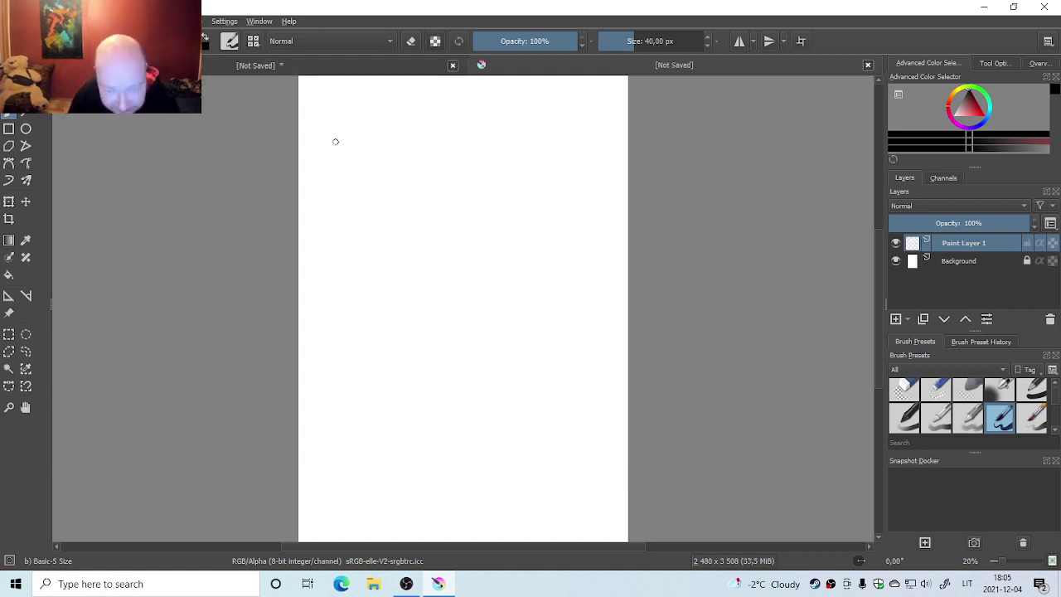
Draw a small walking figure in profile on the page's left side, with glasses, a nose, mouth, ear, oval torso, two legs and shoes
mouse_move(375, 182)
mouse_down()
mouse_move(407, 181)
mouse_move(382, 205)
mouse_up()
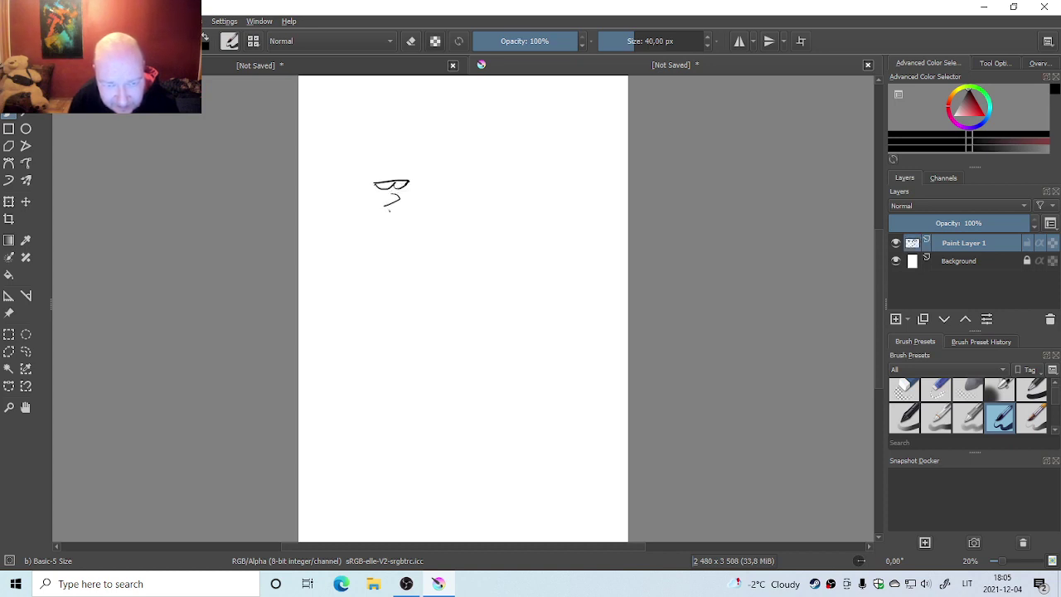
mouse_move(376, 212)
mouse_down()
mouse_move(353, 236)
mouse_move(349, 201)
mouse_move(358, 169)
mouse_move(386, 165)
mouse_up()
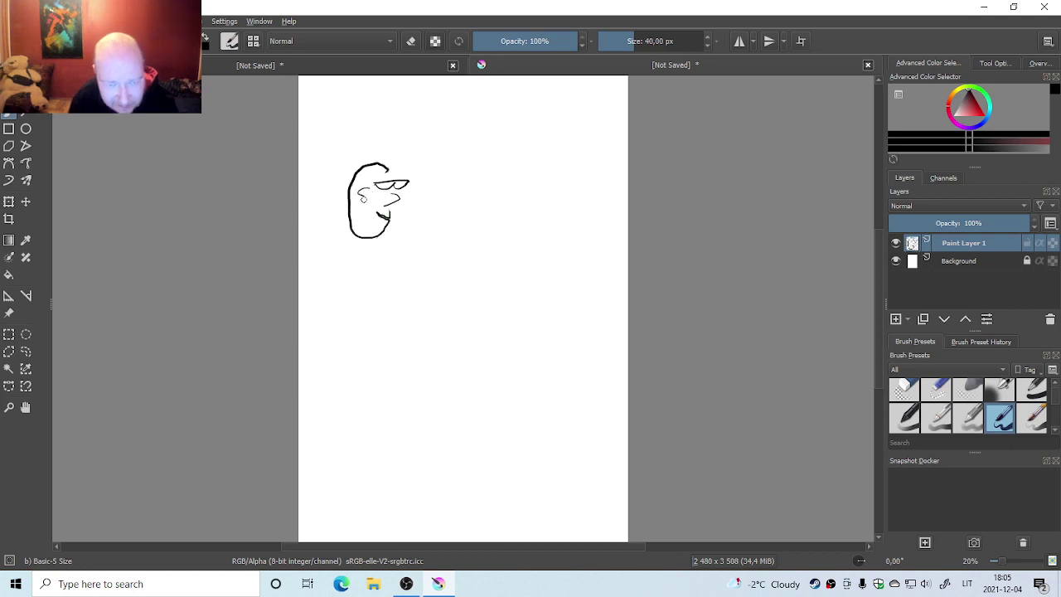
drag(374, 247, 360, 292)
mouse_move(367, 243)
mouse_down()
mouse_move(347, 279)
mouse_move(360, 269)
mouse_move(362, 284)
mouse_move(339, 322)
mouse_up()
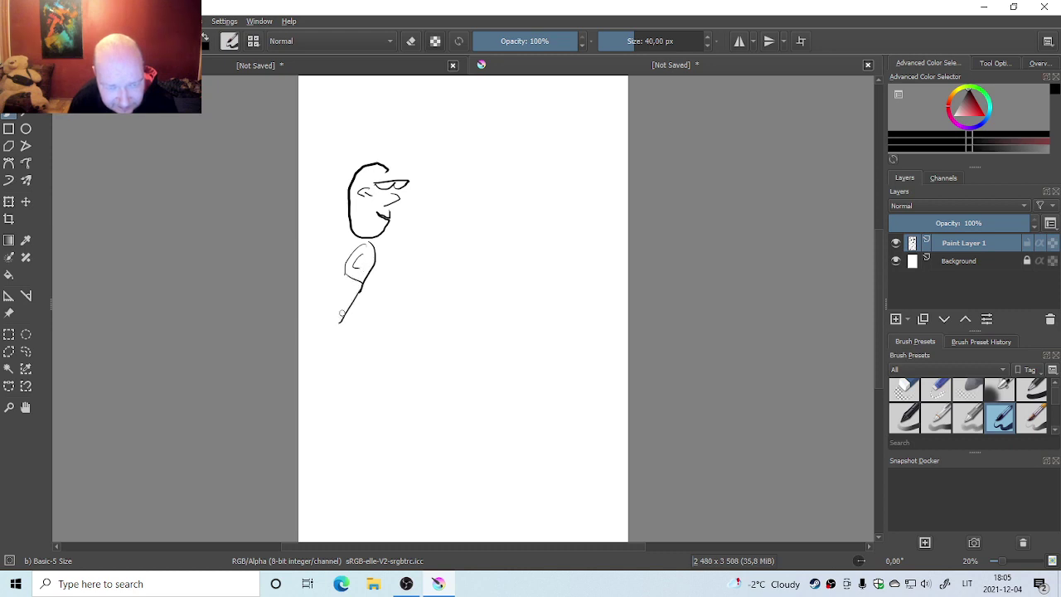
drag(348, 279, 346, 316)
mouse_move(346, 277)
mouse_down()
mouse_move(323, 293)
mouse_move(355, 322)
mouse_move(330, 309)
mouse_up()
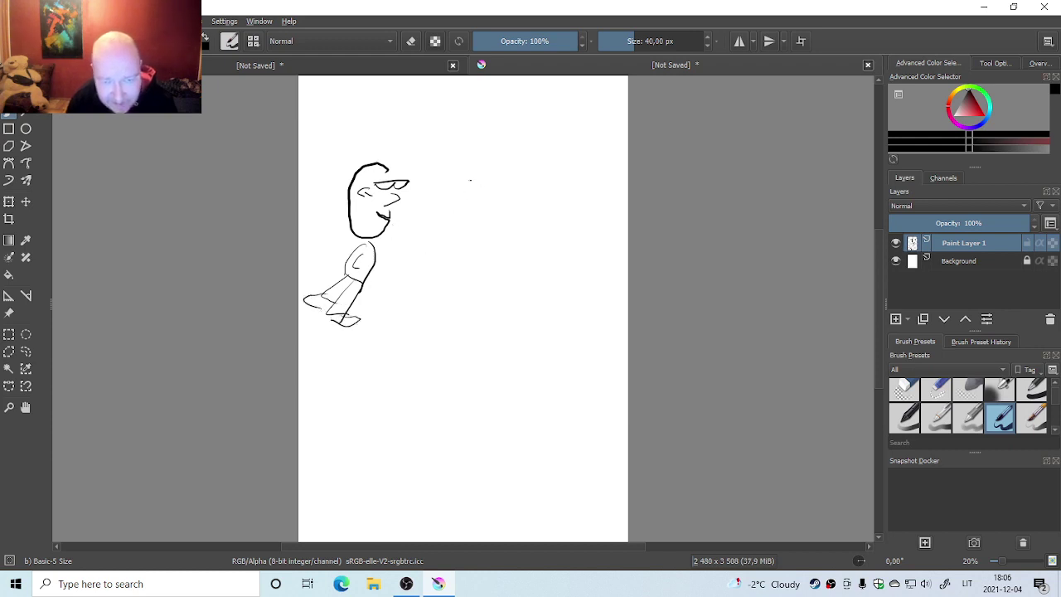
Draw a larger figure beside the first with a round head, narrow eyes, a smile, a short torso, wide striding trouser legs and big shoes
drag(469, 180, 513, 177)
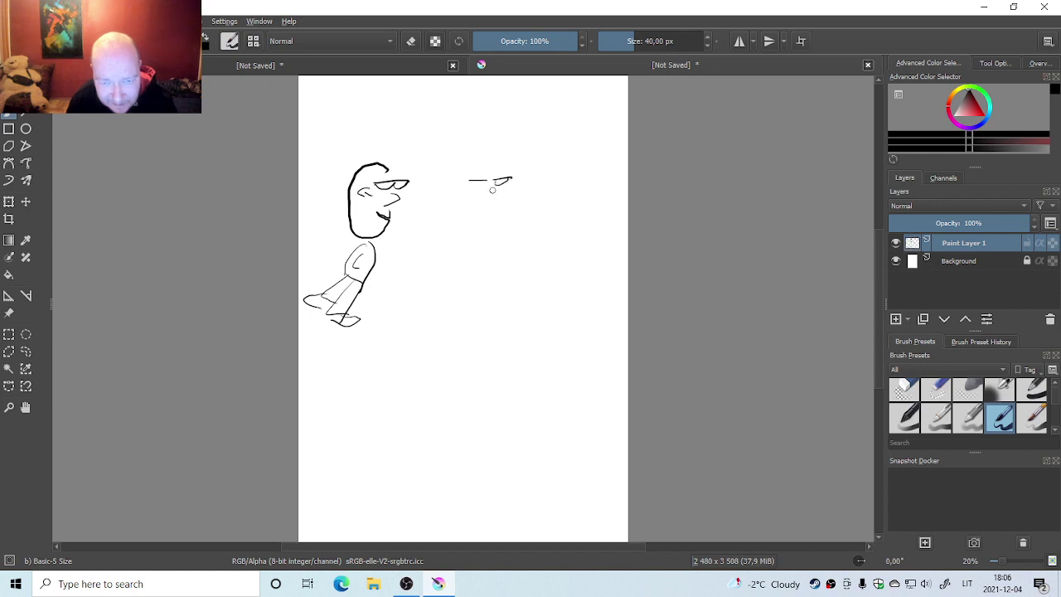
drag(480, 192, 496, 202)
mouse_move(501, 150)
mouse_down()
mouse_move(508, 208)
mouse_move(493, 158)
mouse_up()
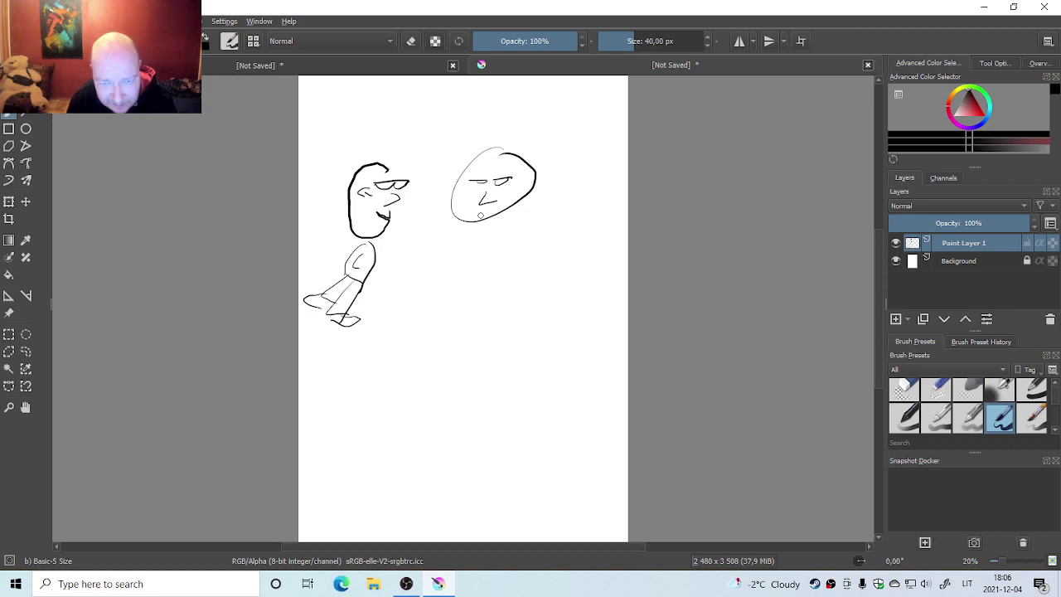
mouse_move(473, 213)
mouse_down()
mouse_move(494, 206)
mouse_move(469, 250)
mouse_up()
mouse_move(513, 217)
mouse_down()
mouse_move(427, 339)
mouse_move(455, 349)
mouse_move(496, 273)
mouse_move(493, 349)
mouse_move(518, 330)
mouse_move(524, 263)
mouse_up()
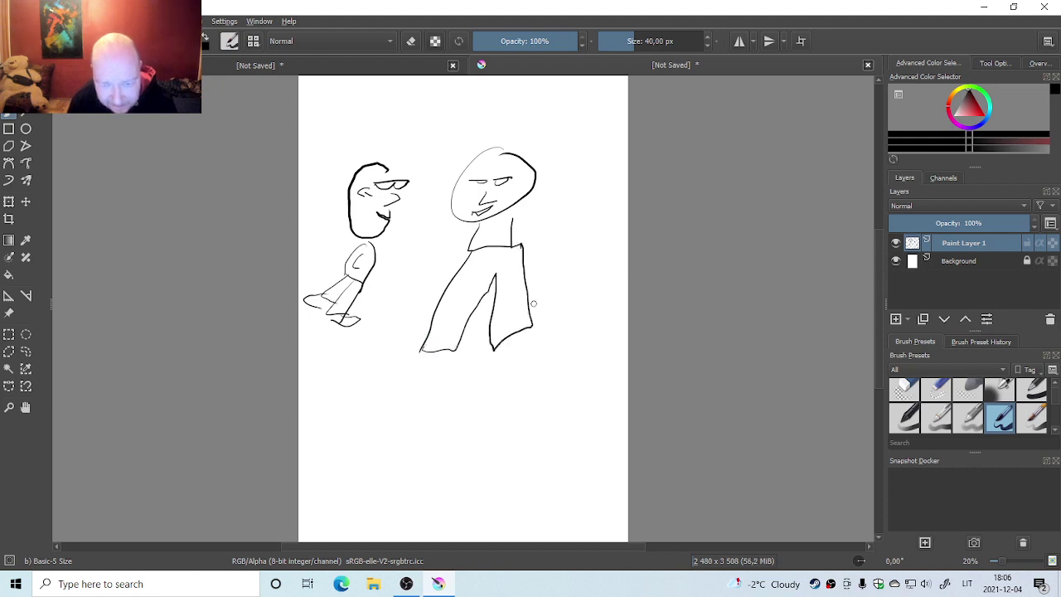
mouse_move(531, 325)
mouse_down()
mouse_move(508, 353)
mouse_move(401, 356)
mouse_move(385, 381)
mouse_move(432, 364)
mouse_move(392, 359)
mouse_move(418, 367)
mouse_up()
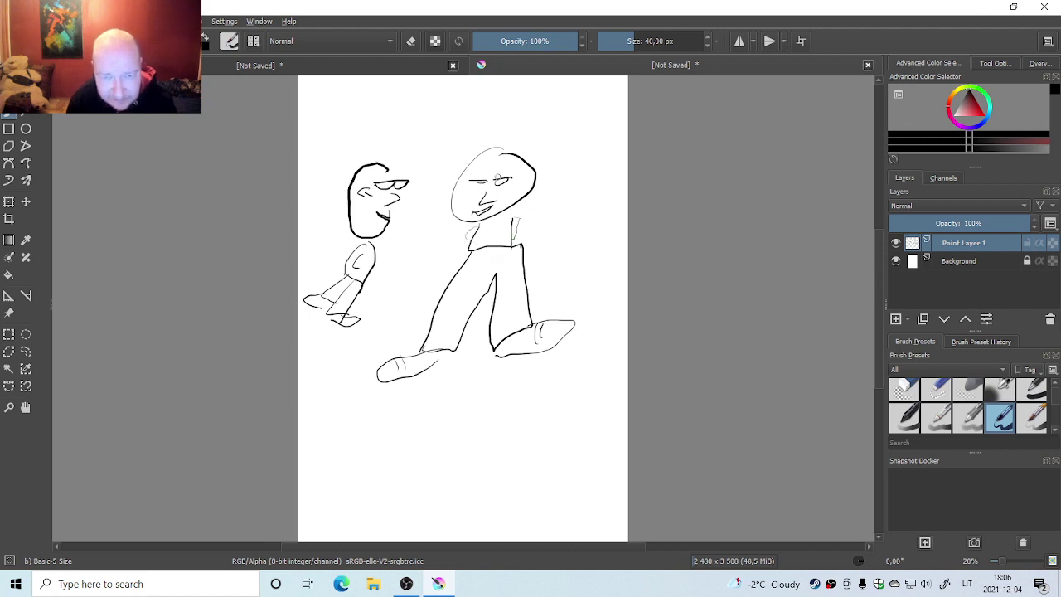
Add a small cap brim to the larger figure's head, and draw a third figure below with a round face, narrow eyes, nose, looped hair and torso
drag(443, 172, 497, 150)
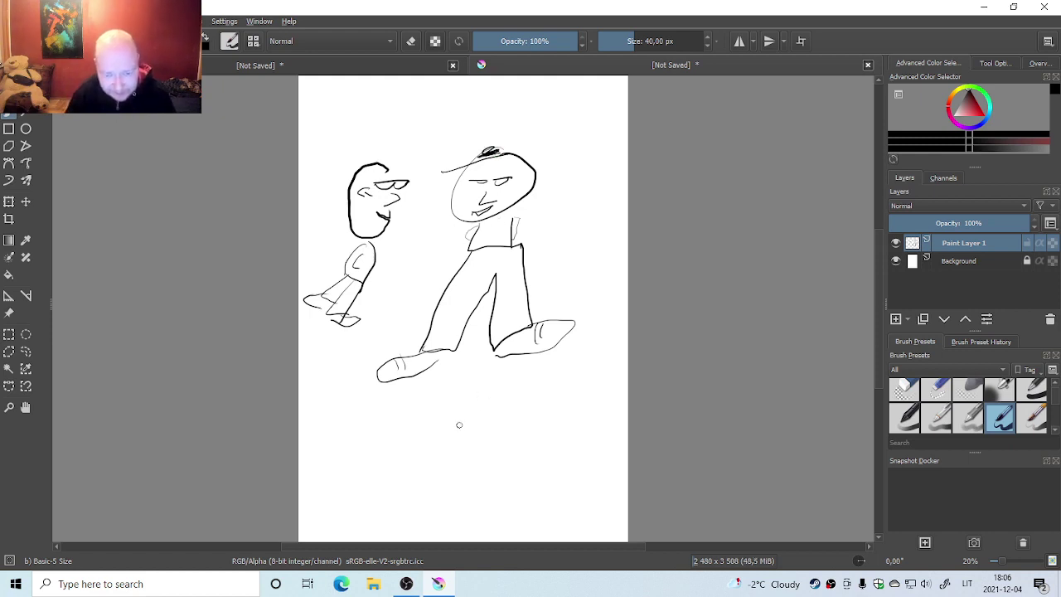
drag(480, 418, 492, 417)
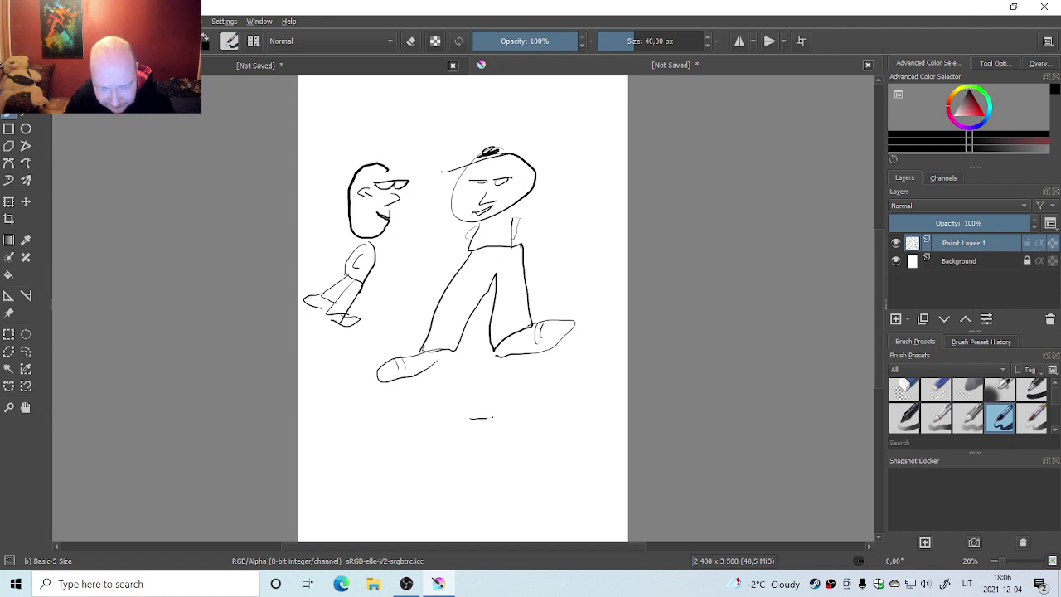
click(485, 421)
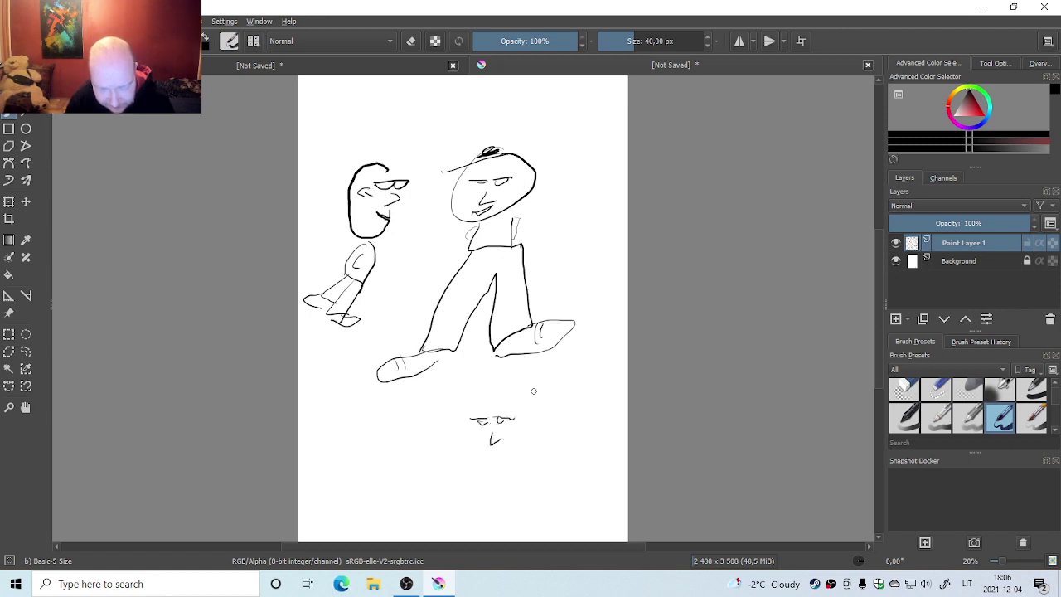
mouse_move(514, 410)
mouse_down()
mouse_move(536, 385)
mouse_move(502, 383)
mouse_move(495, 403)
mouse_move(485, 380)
mouse_up()
mouse_move(456, 418)
mouse_down()
mouse_move(522, 413)
mouse_move(532, 439)
mouse_move(504, 468)
mouse_move(464, 456)
mouse_move(459, 423)
mouse_up()
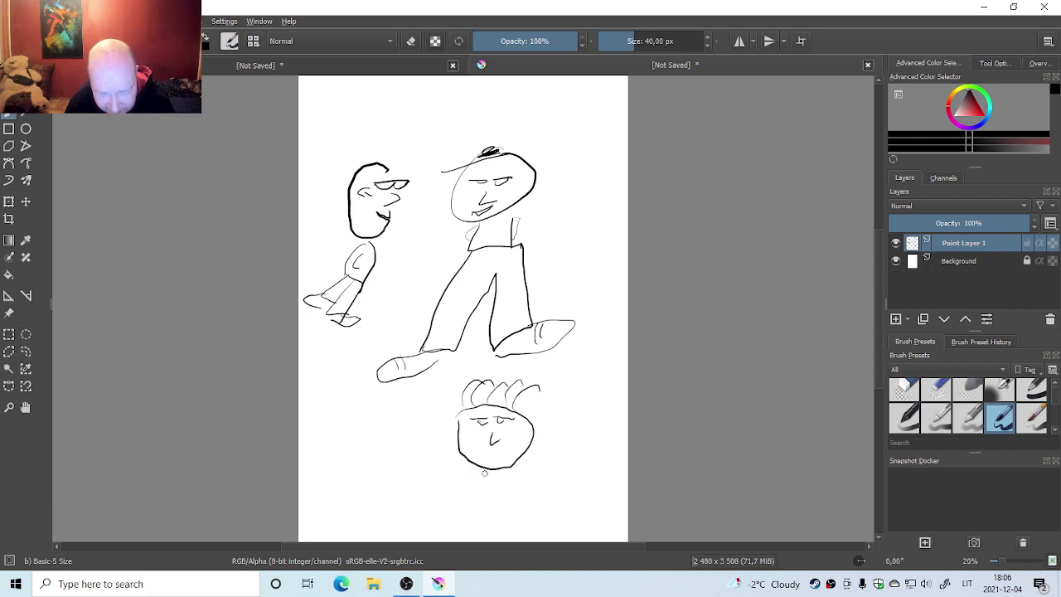
drag(485, 473, 474, 524)
mouse_move(503, 470)
mouse_down()
mouse_move(515, 490)
mouse_move(512, 537)
mouse_up()
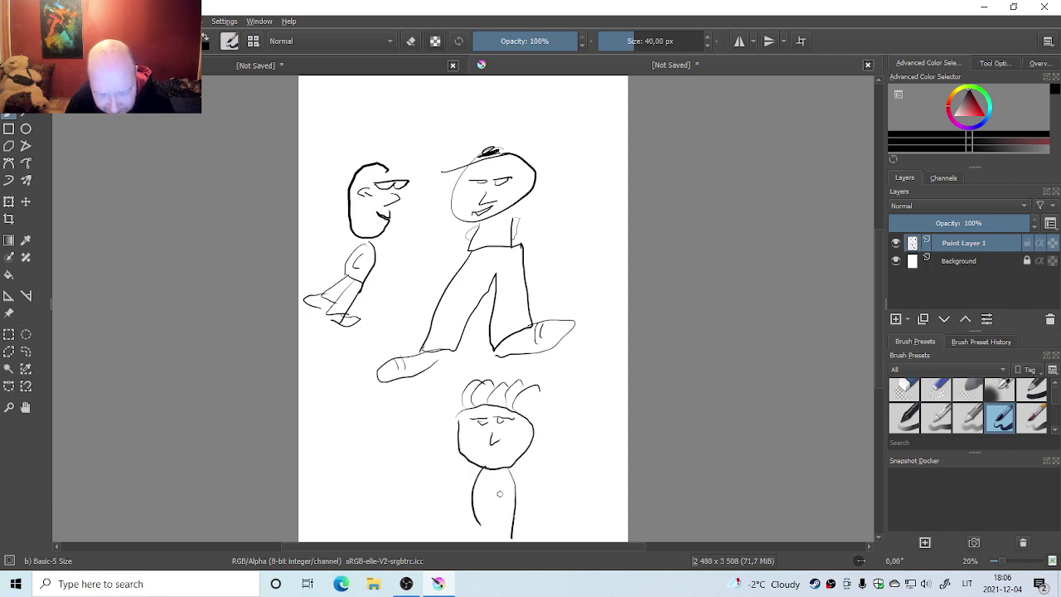
mouse_move(488, 479)
mouse_down()
mouse_move(501, 486)
mouse_move(521, 471)
mouse_up()
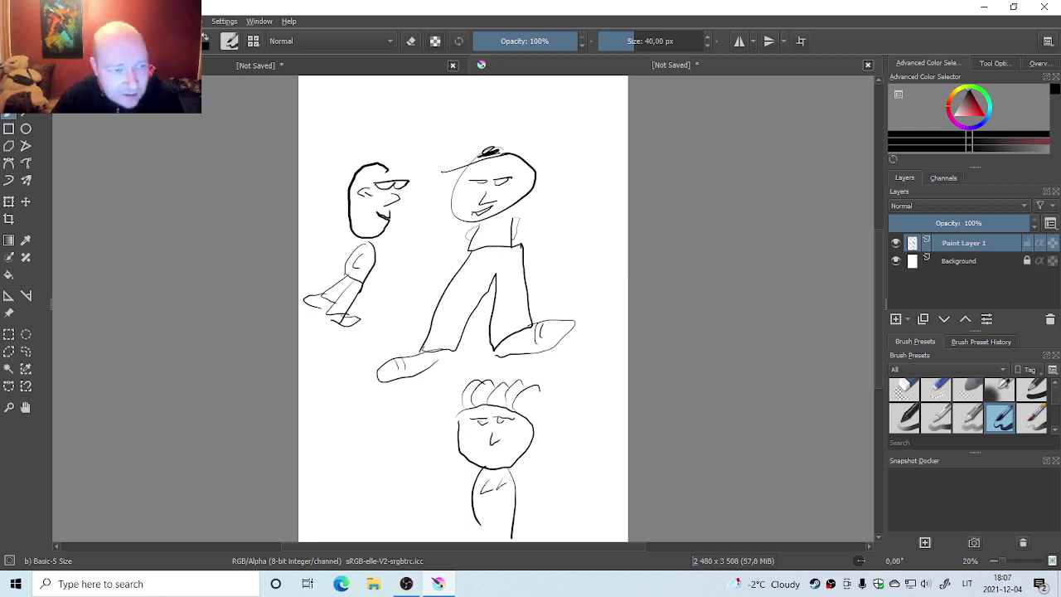
Export the page with the three figures as a JPEG named 4 in the Pictures folder
click(30, 20)
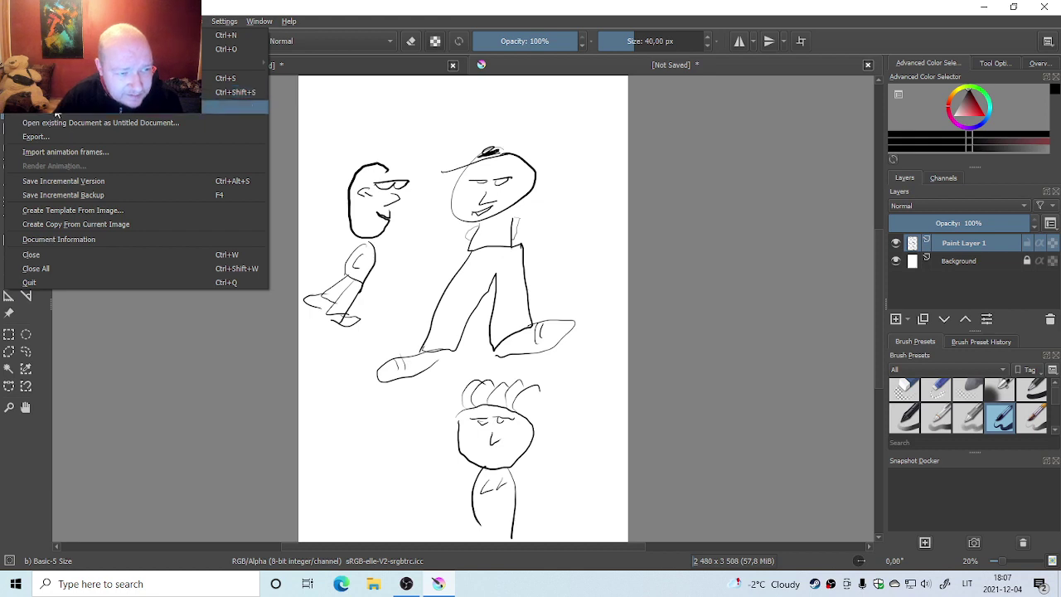
click(52, 138)
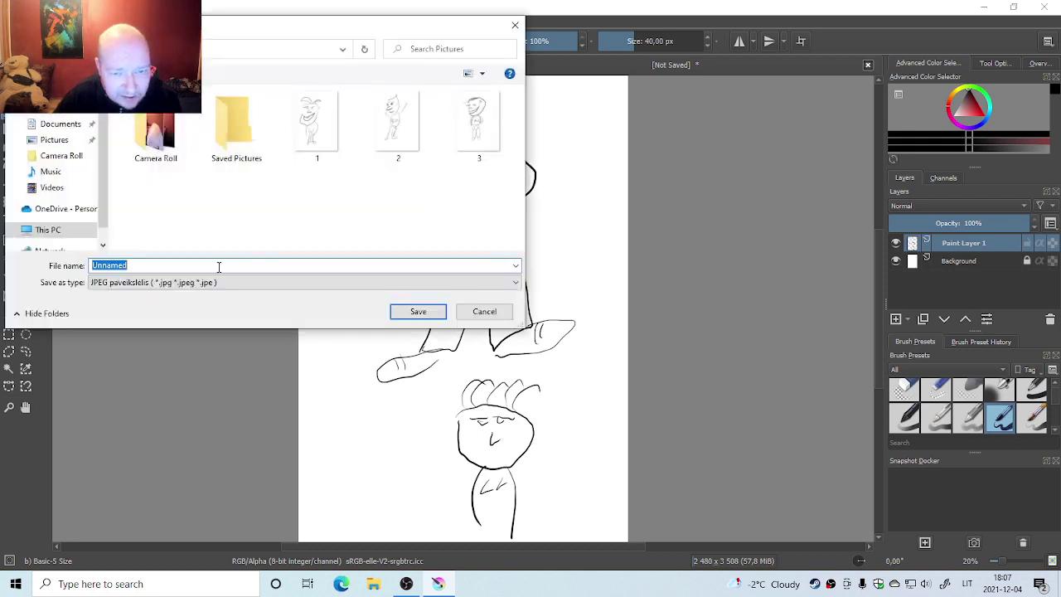
text(4)
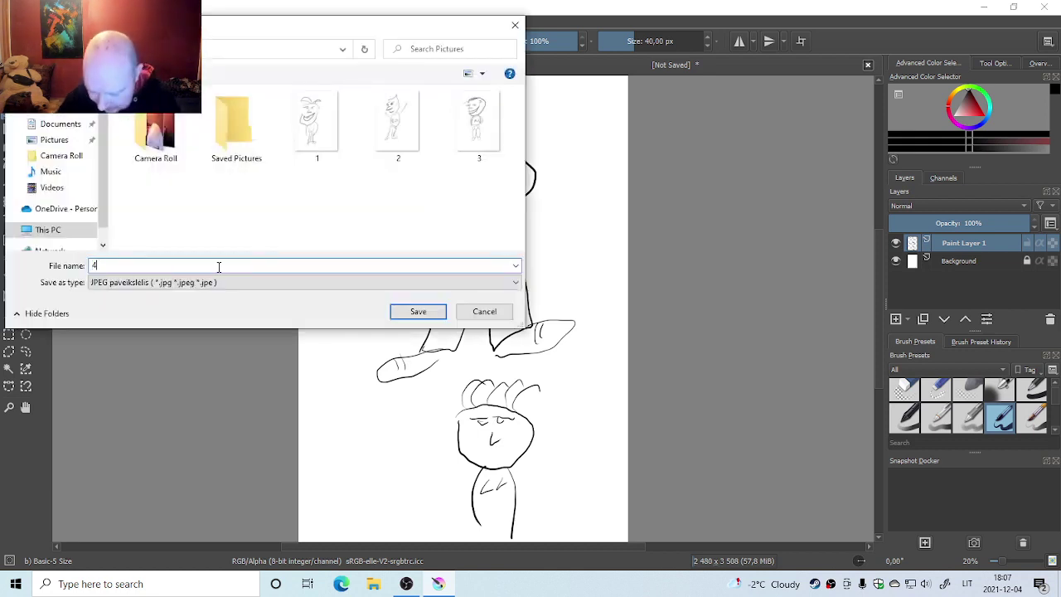
click(419, 312)
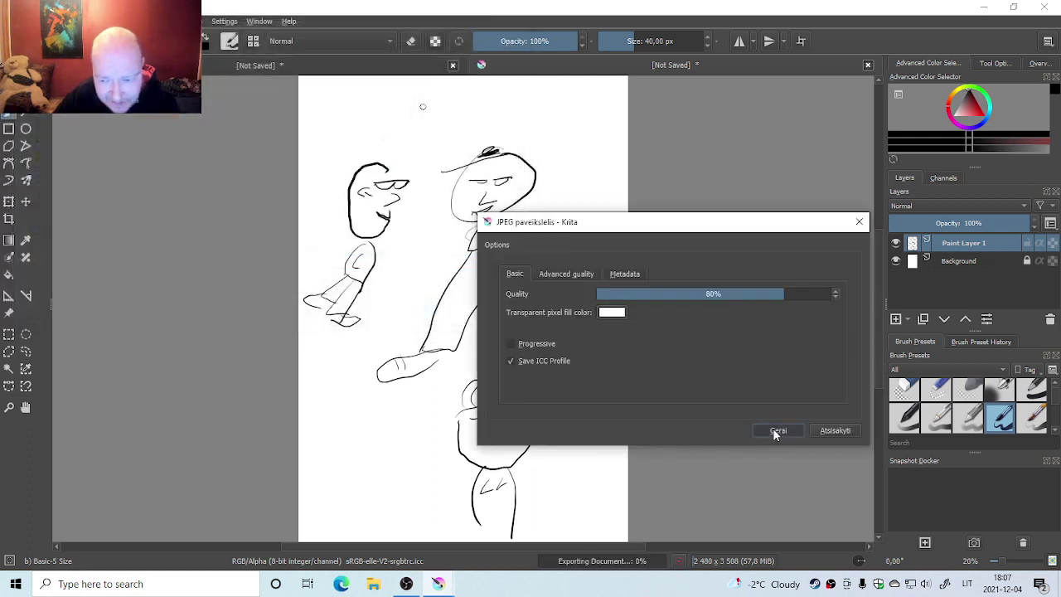
click(773, 428)
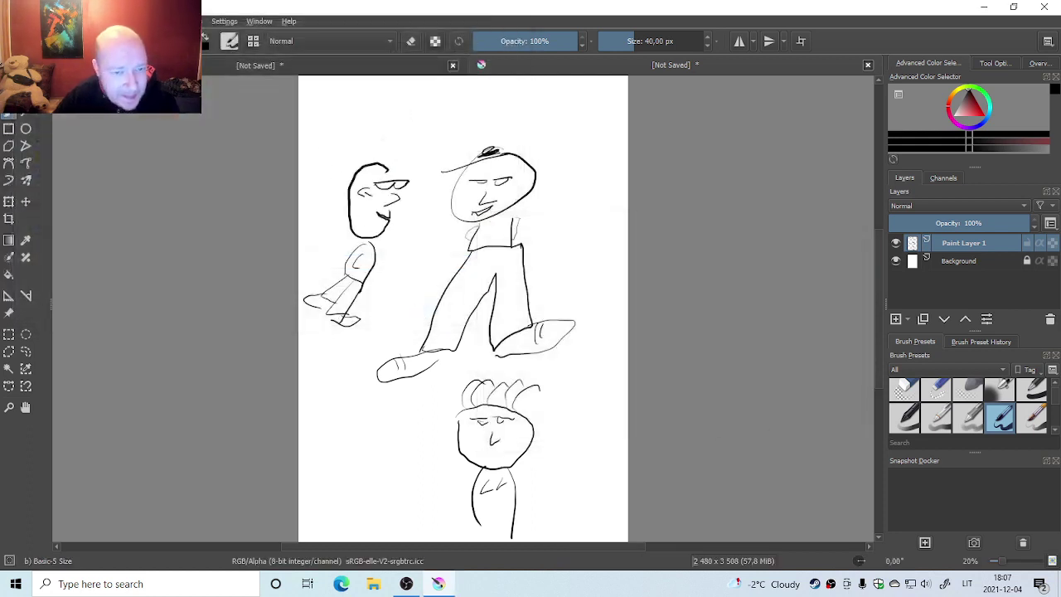
Create another blank portrait document using the predefined A4 (300 ppi) size
key(alt+f)
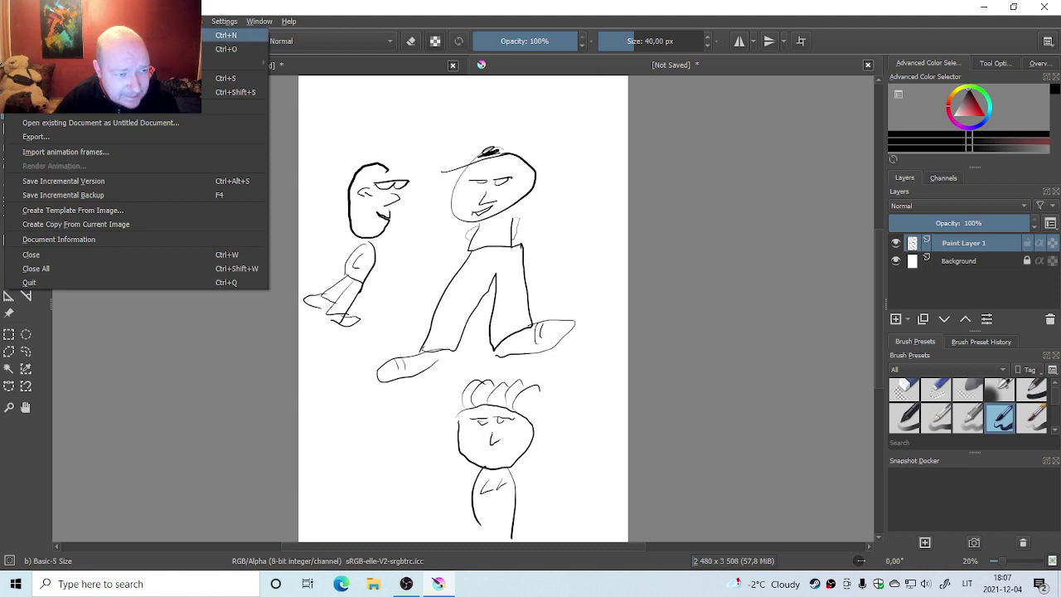
key(Return)
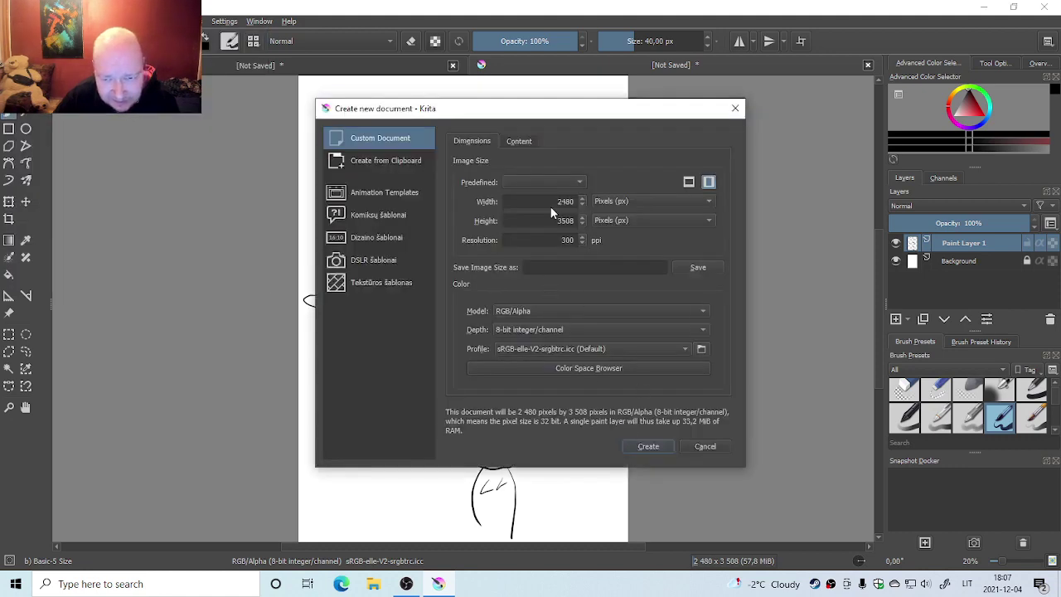
click(550, 183)
click(551, 227)
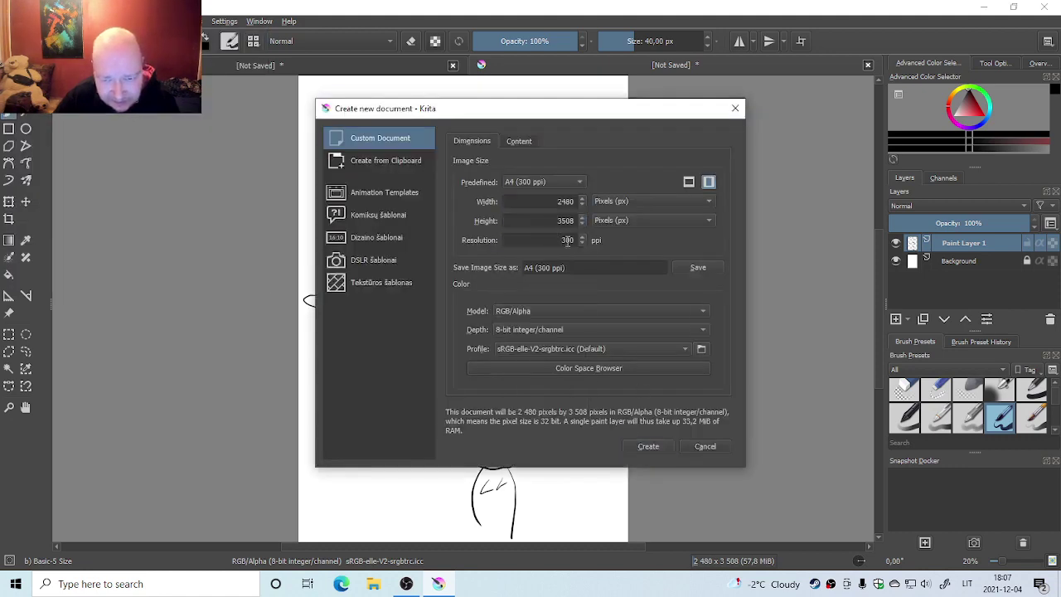
click(649, 447)
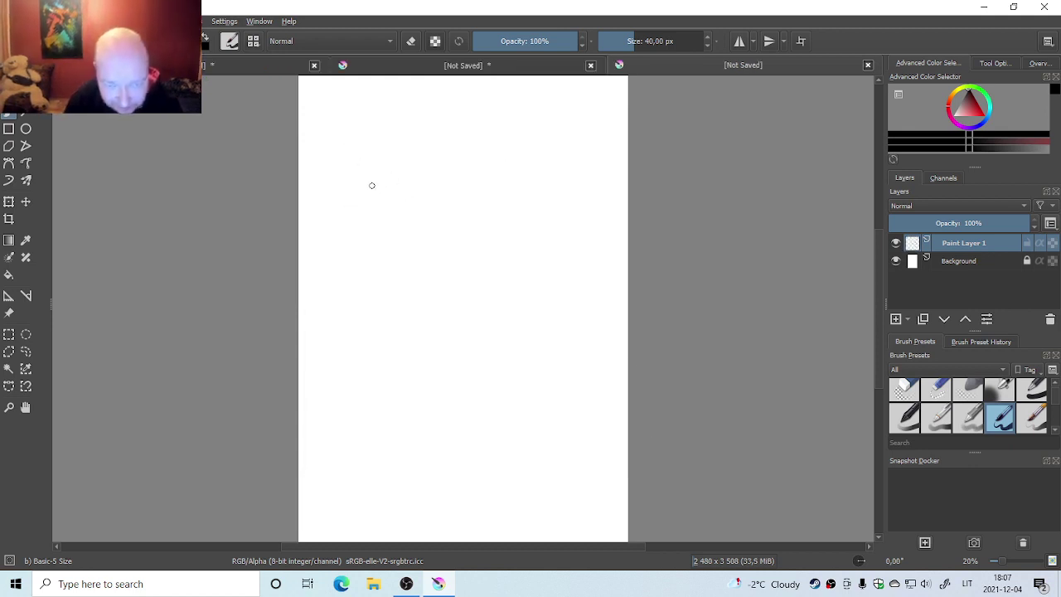
Draw a large head in the page's upper half with two half-closed eyes, a pointed nose, a long grin, a chin, a rounded skull and an ear
mouse_move(371, 184)
mouse_down()
mouse_move(463, 179)
mouse_move(449, 184)
mouse_up()
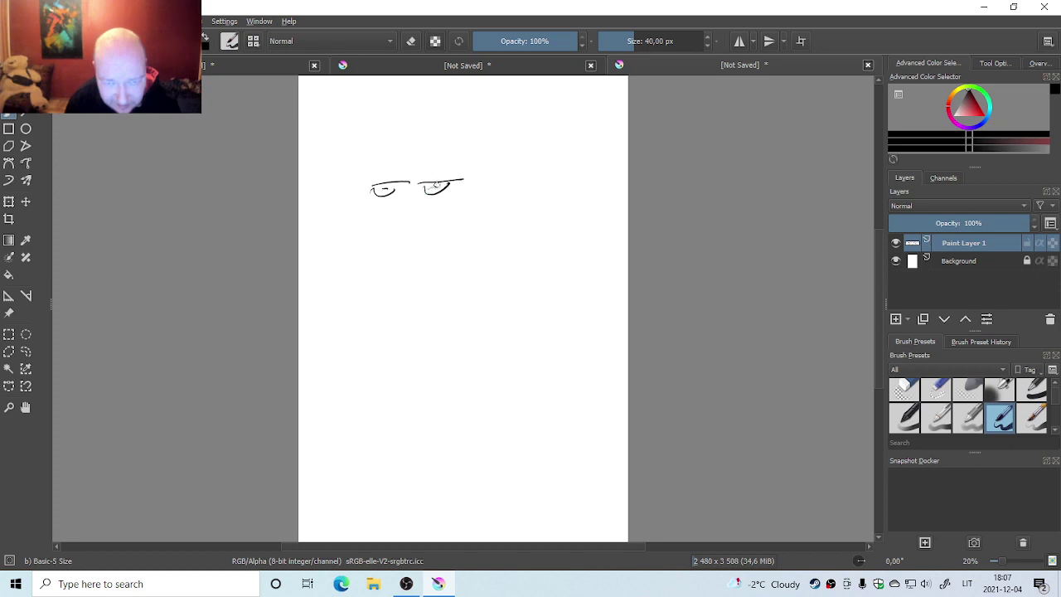
drag(412, 199, 433, 207)
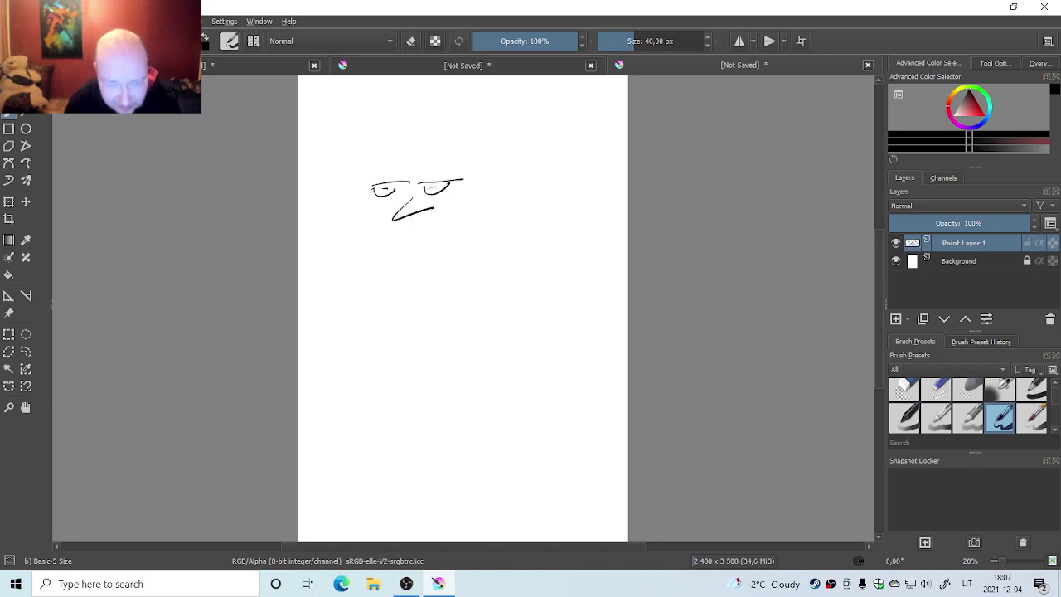
mouse_move(412, 241)
mouse_down()
mouse_move(478, 182)
mouse_move(473, 203)
mouse_move(420, 241)
mouse_move(424, 251)
mouse_move(450, 251)
mouse_move(506, 192)
mouse_move(507, 149)
mouse_move(441, 142)
mouse_move(414, 169)
mouse_up()
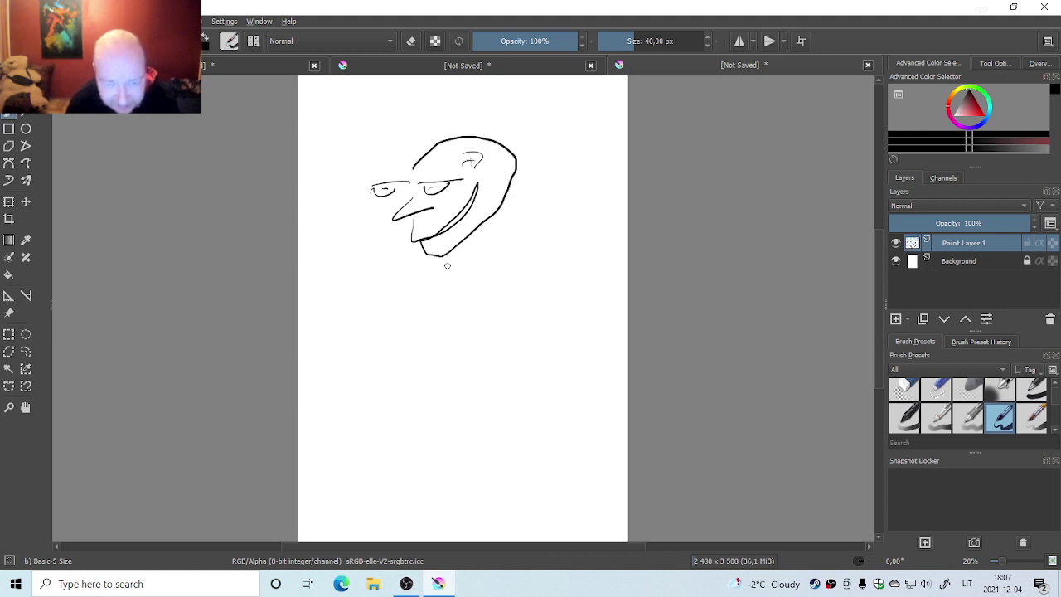
Draw a small rounded torso with short arms under the head, plus a thin leg and a long shoe with lace marks
mouse_move(446, 255)
mouse_down()
mouse_move(436, 303)
mouse_move(459, 306)
mouse_up()
drag(477, 237, 482, 299)
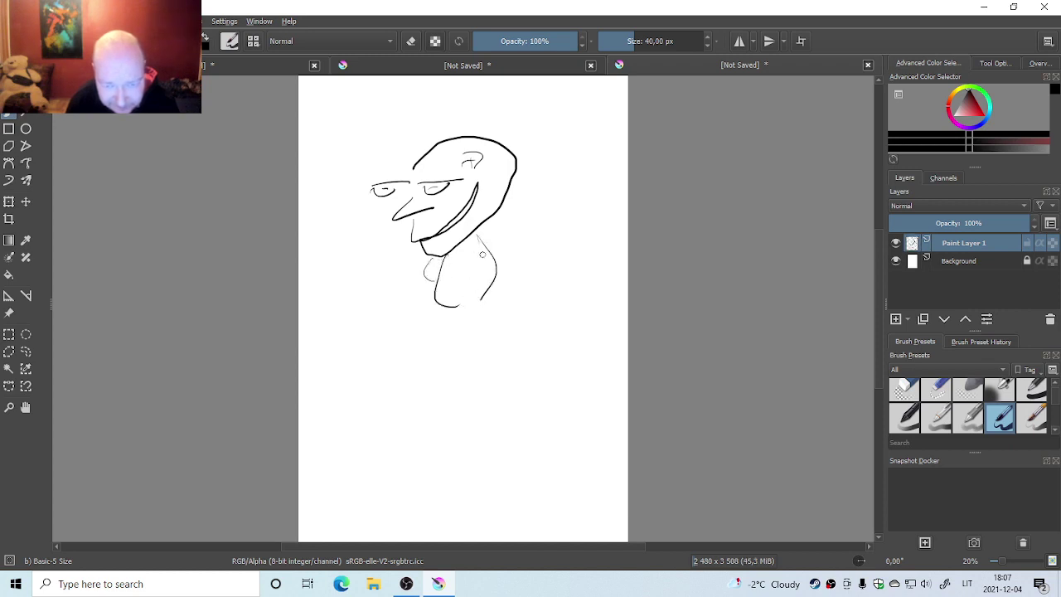
drag(476, 223, 492, 256)
drag(456, 308, 449, 363)
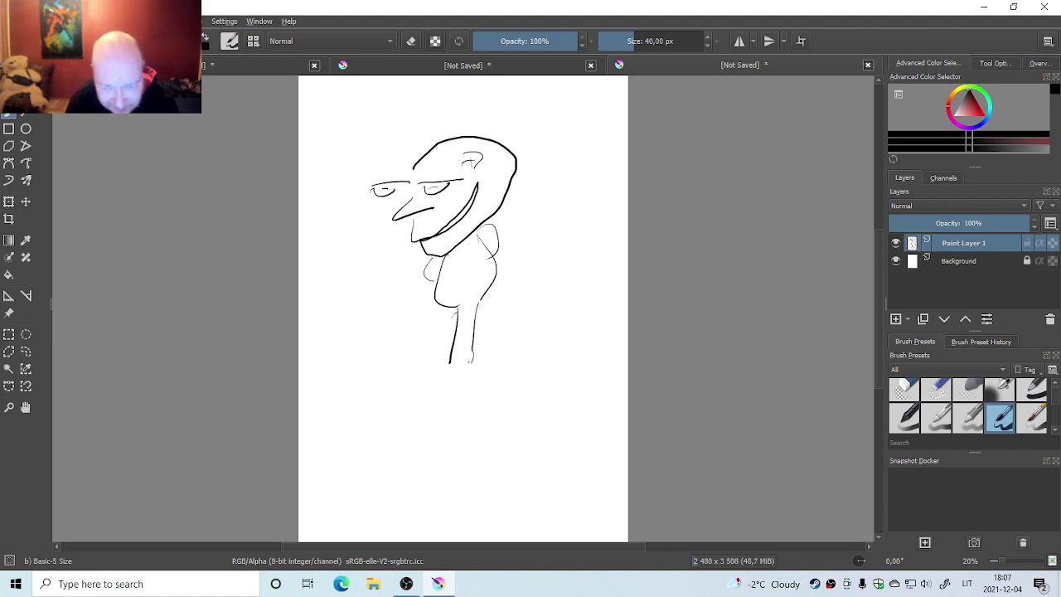
drag(472, 357, 466, 361)
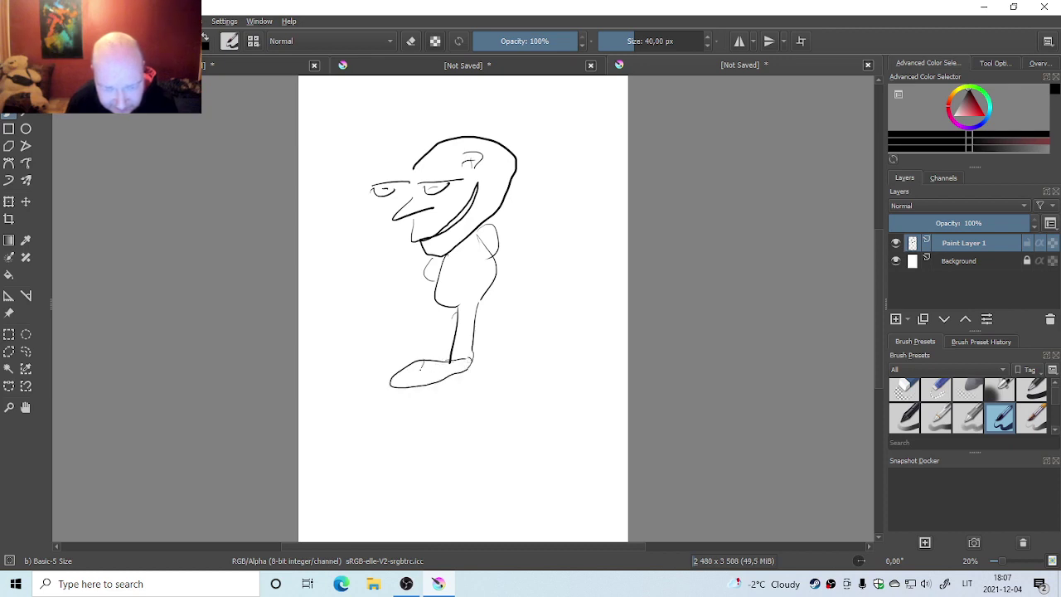
drag(425, 361, 424, 373)
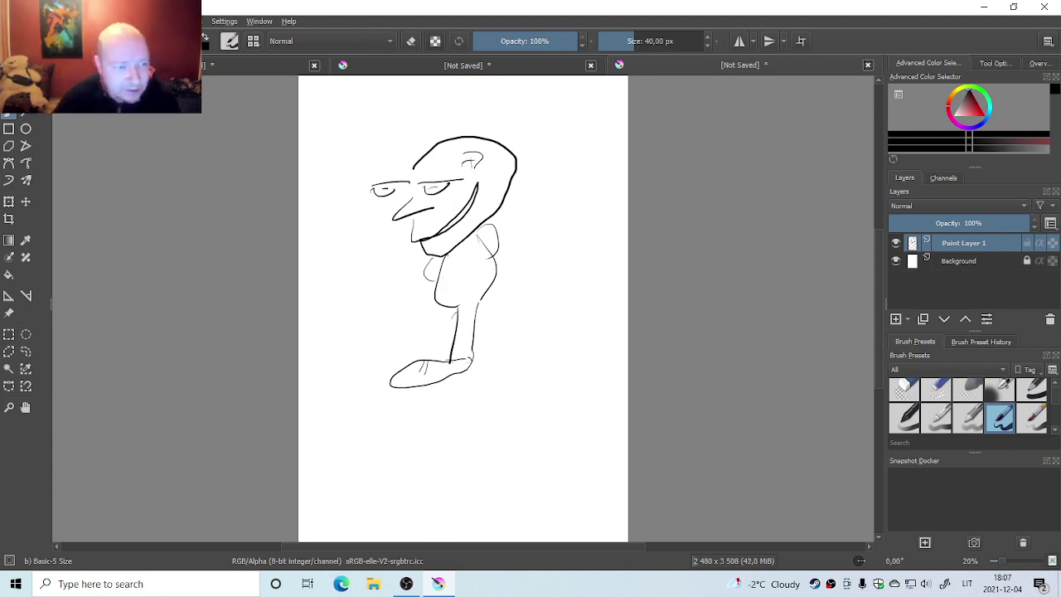
Export the big-headed character's drawing as a JPEG named 5 in the Pictures folder
click(12, 21)
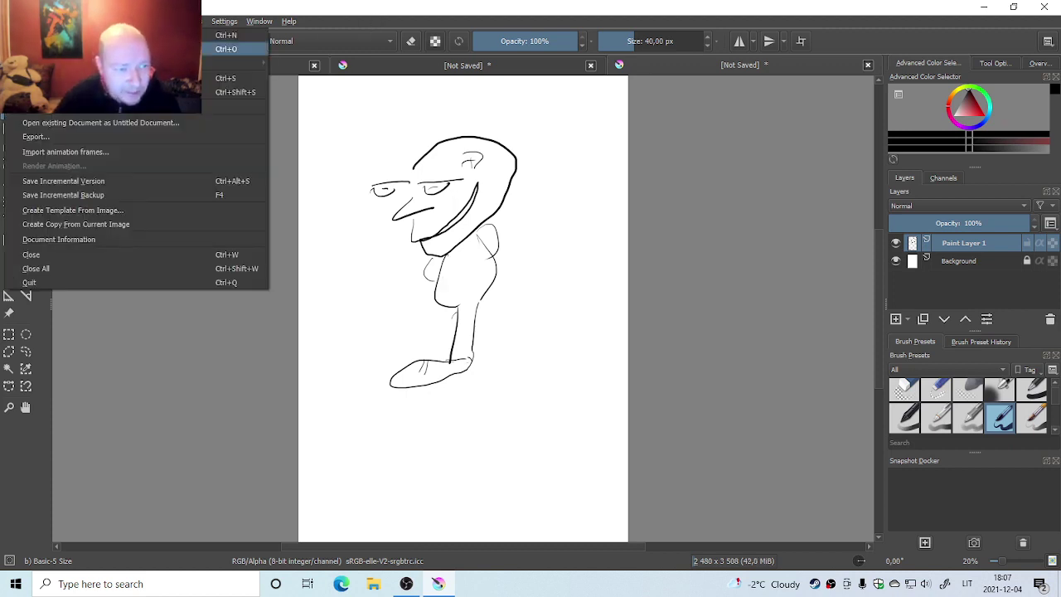
click(81, 133)
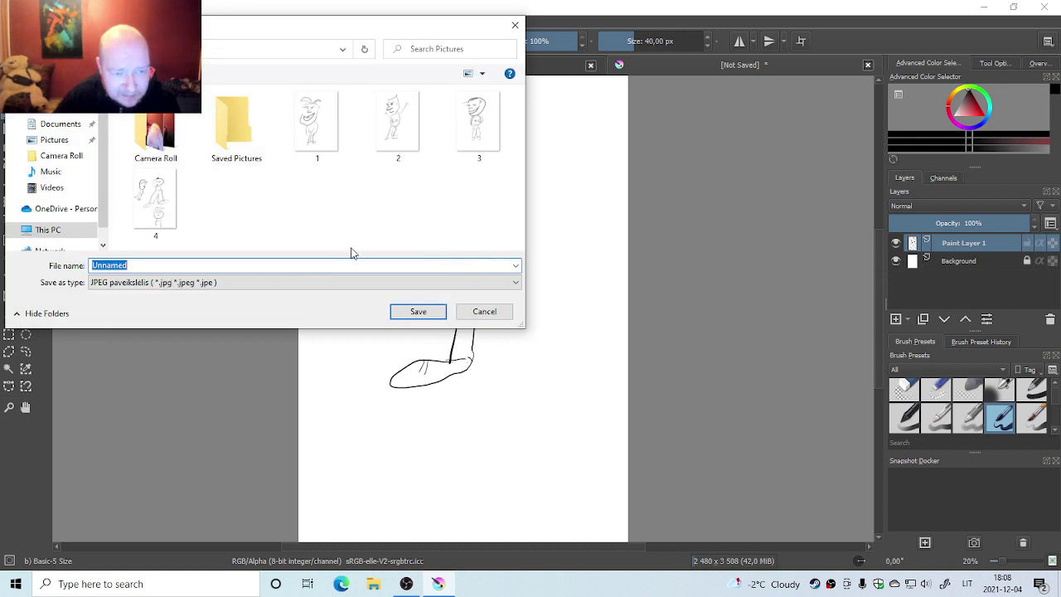
text(5)
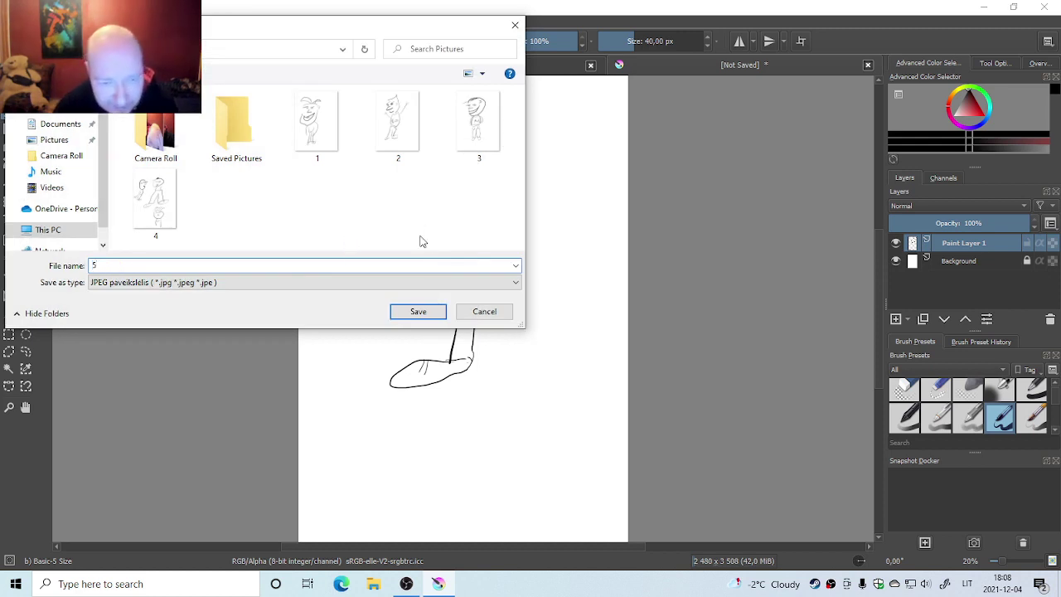
click(415, 311)
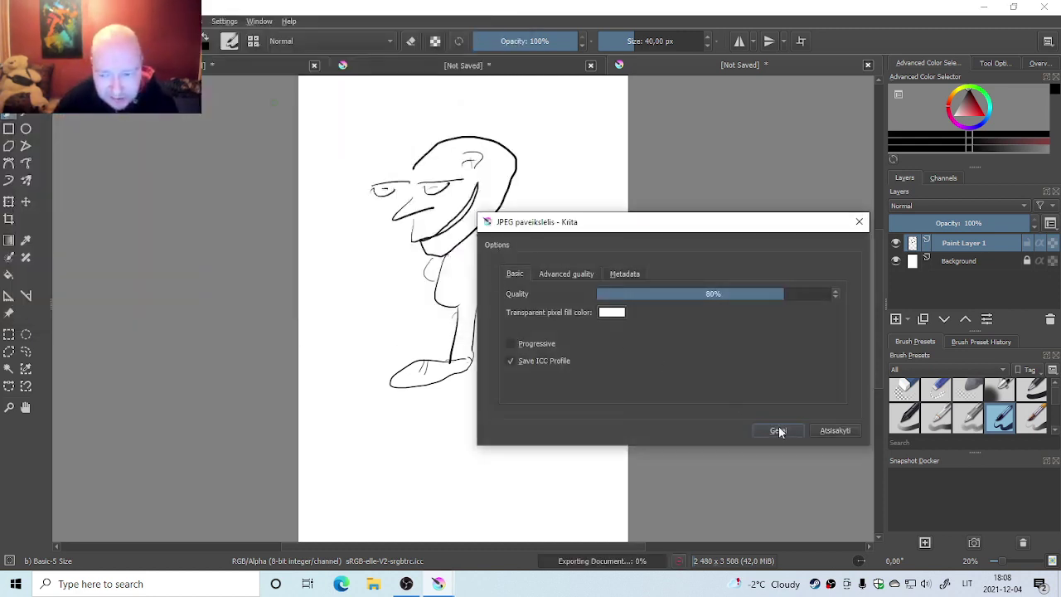
click(777, 427)
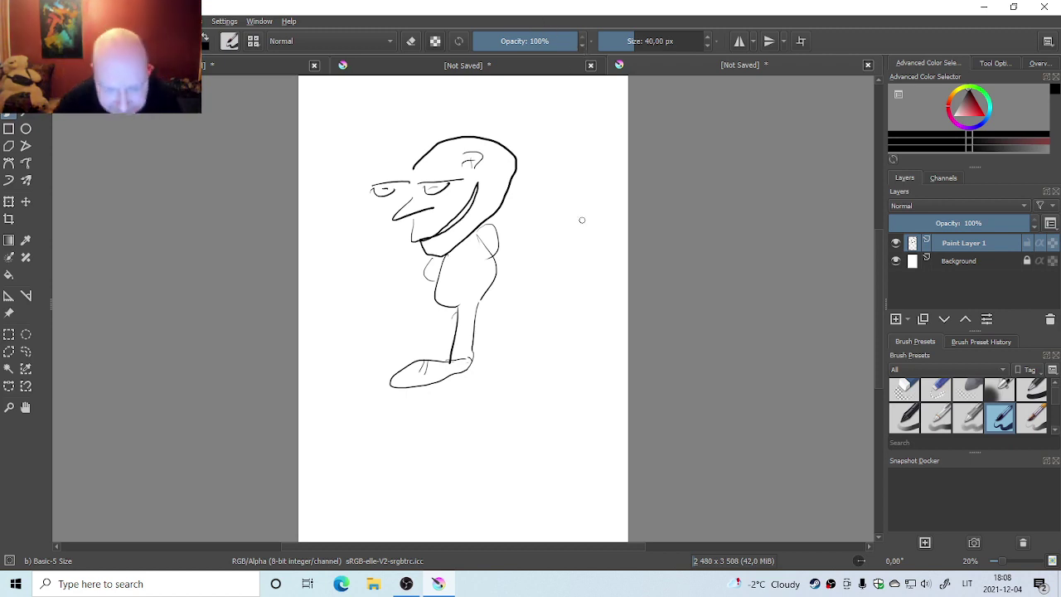
click(412, 584)
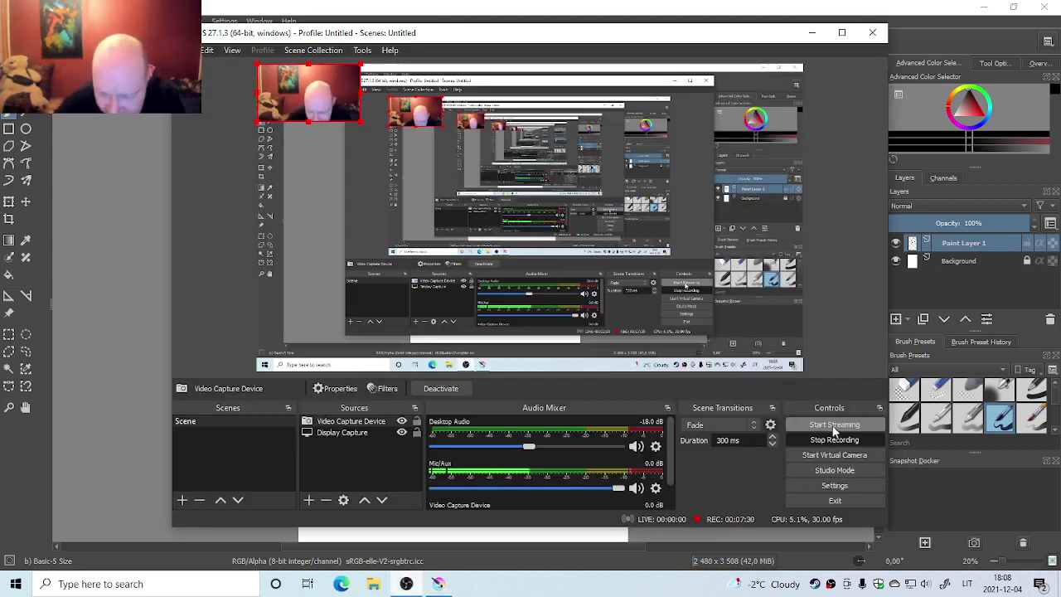